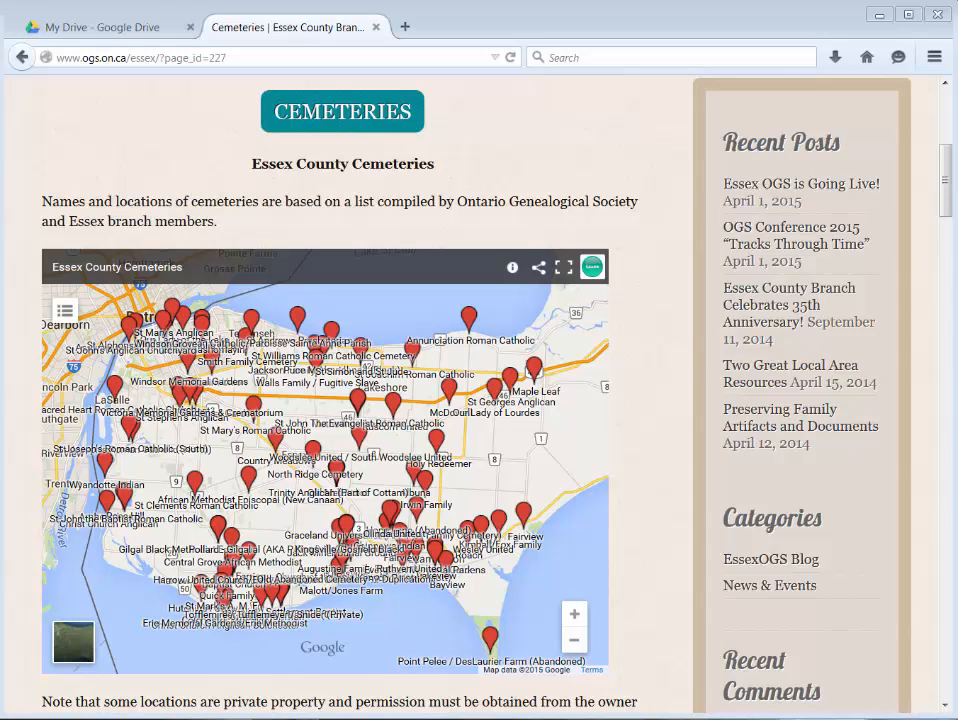
Open "Copy of Cemeteryspreadsheet.xls" from Google Drive and look through all its cemetery rows
left_click(97, 28)
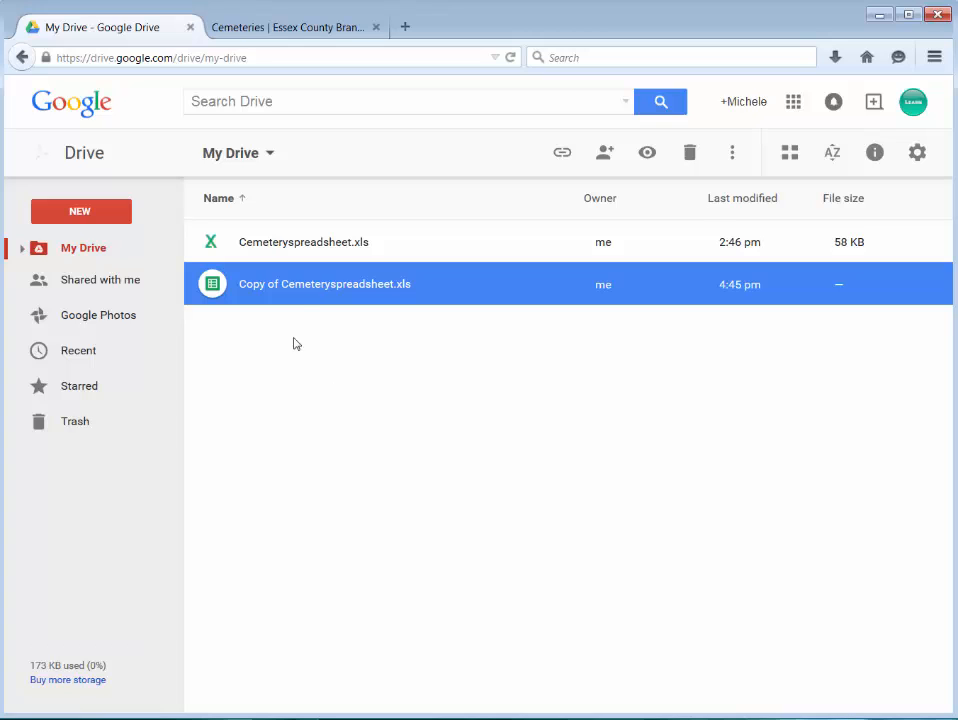
double_click(316, 284)
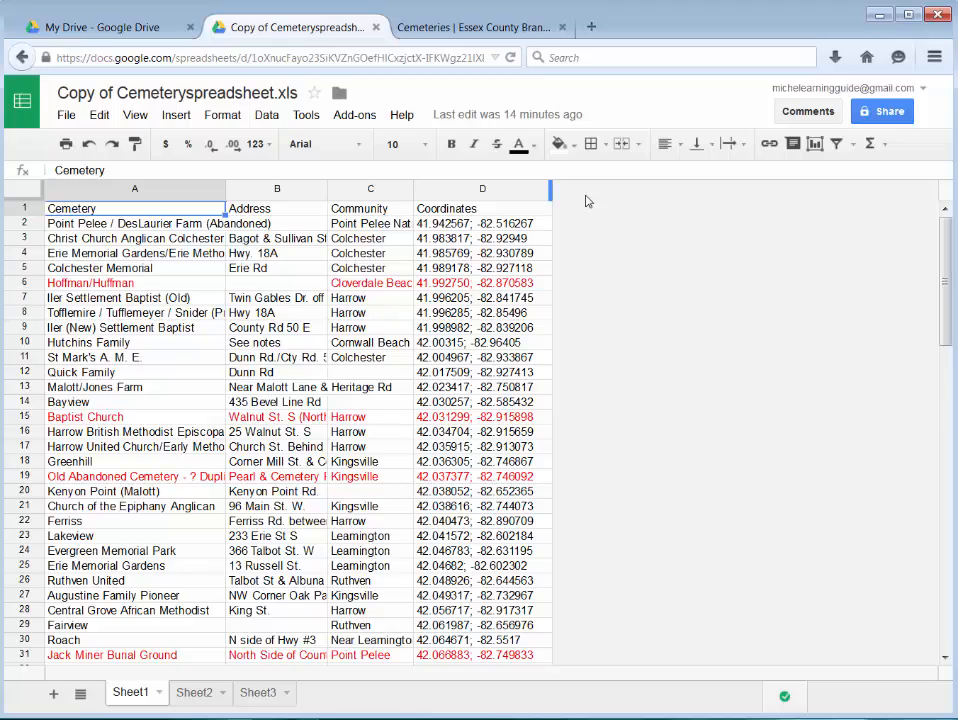
scroll(587, 201, "down", 5)
scroll(587, 201, "down", 4)
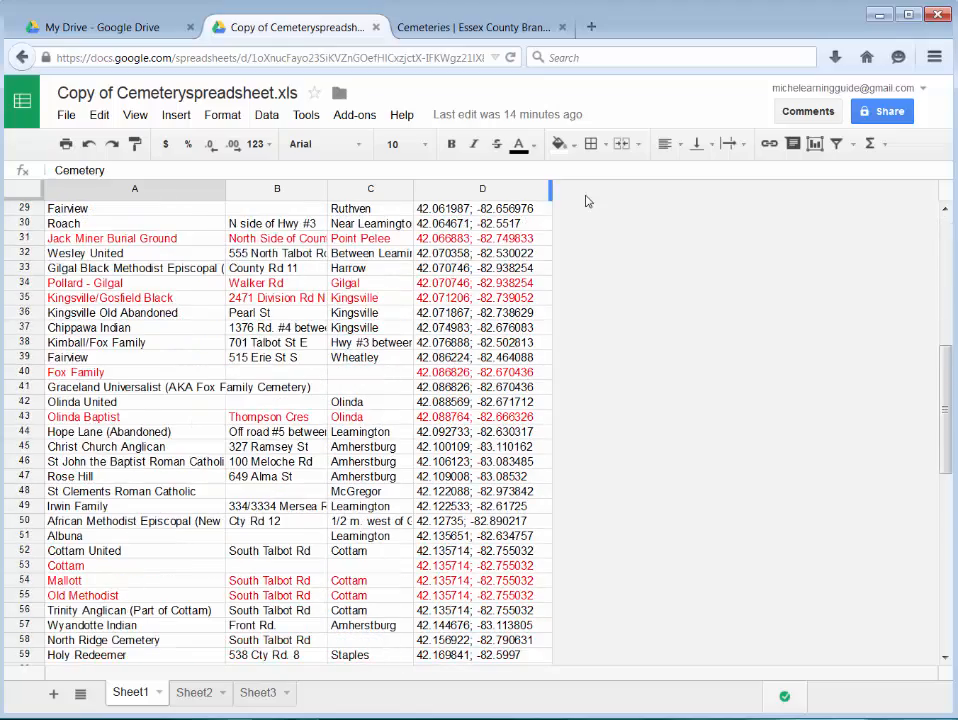
scroll(587, 201, "down", 9)
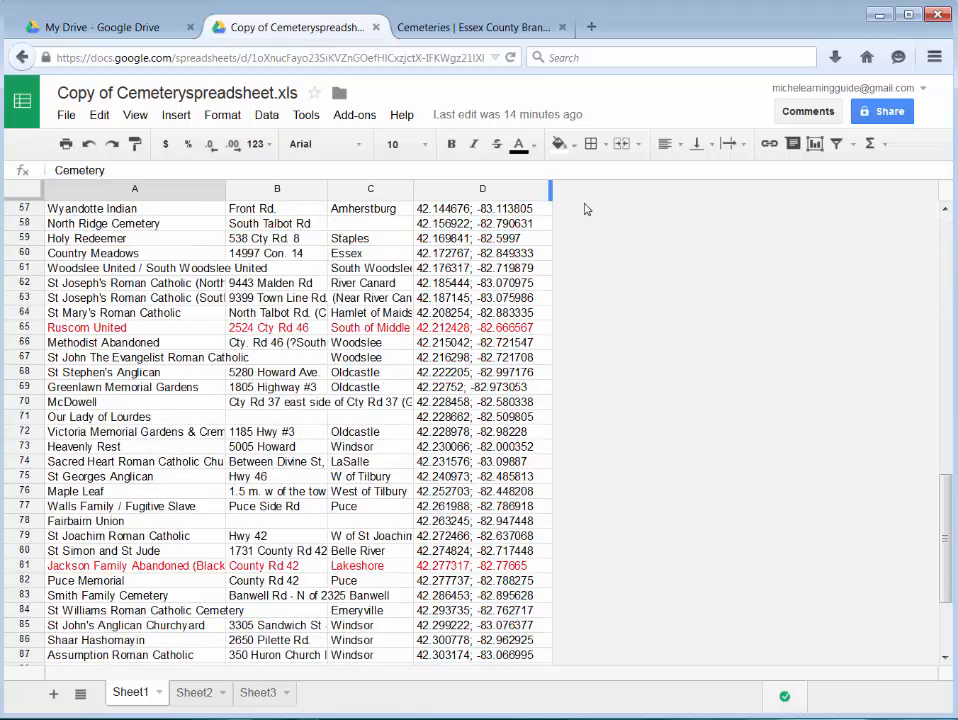
scroll(587, 209, "down", 4)
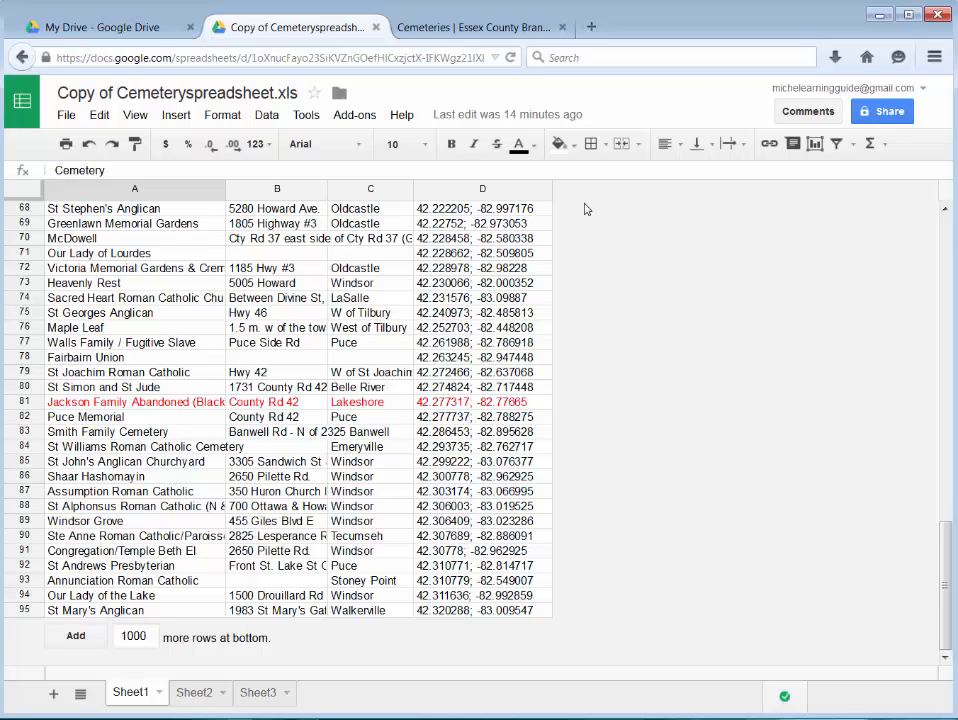
scroll(586, 209, "up", 15)
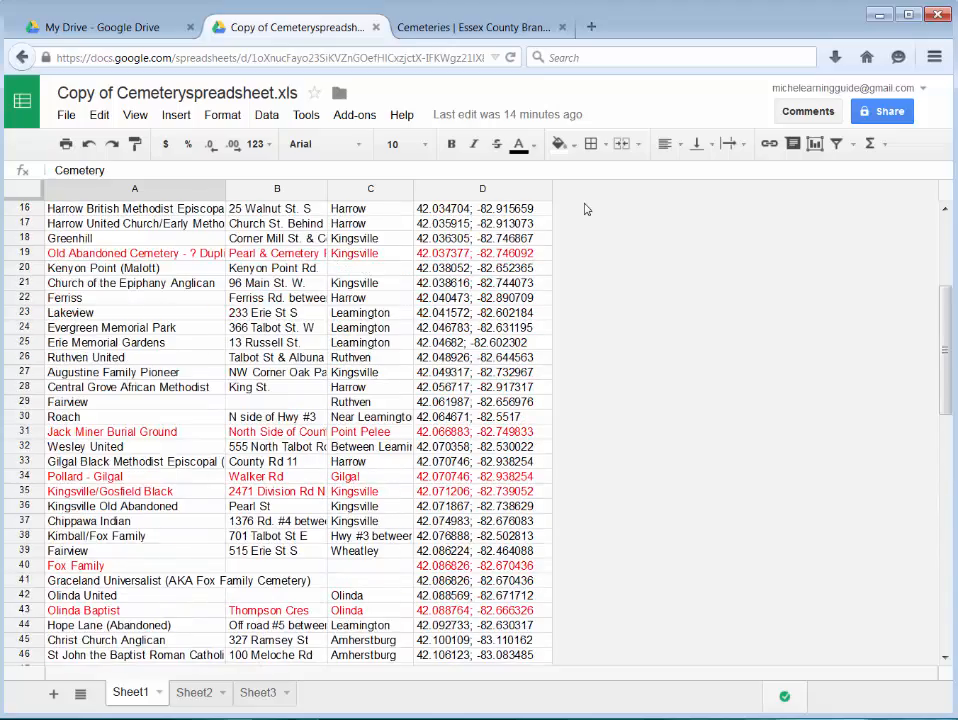
scroll(586, 209, "up", 5)
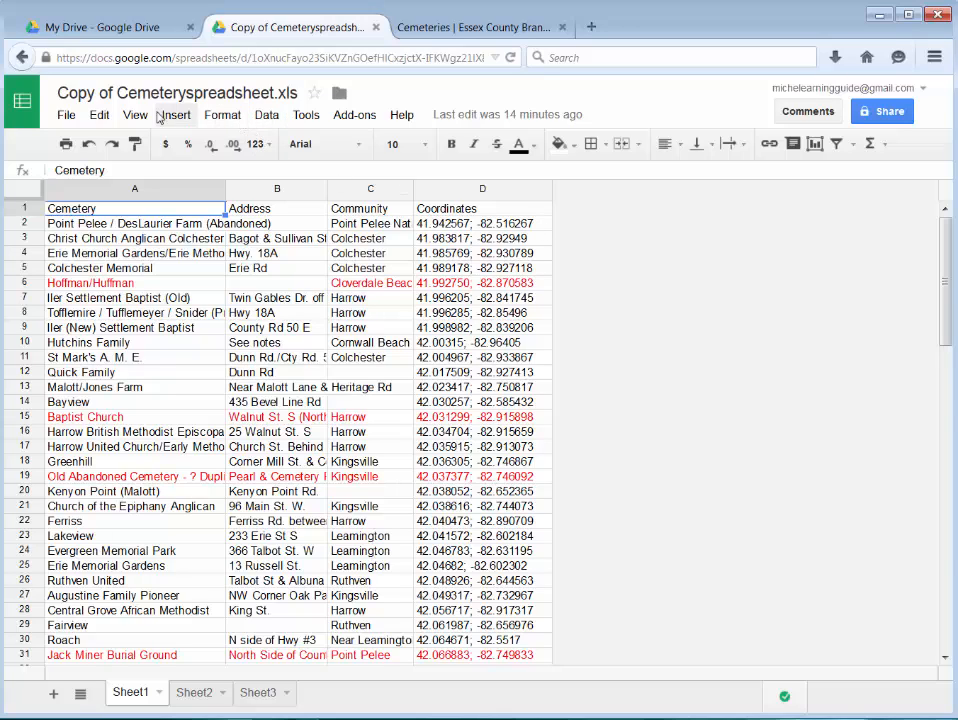
left_click(101, 115)
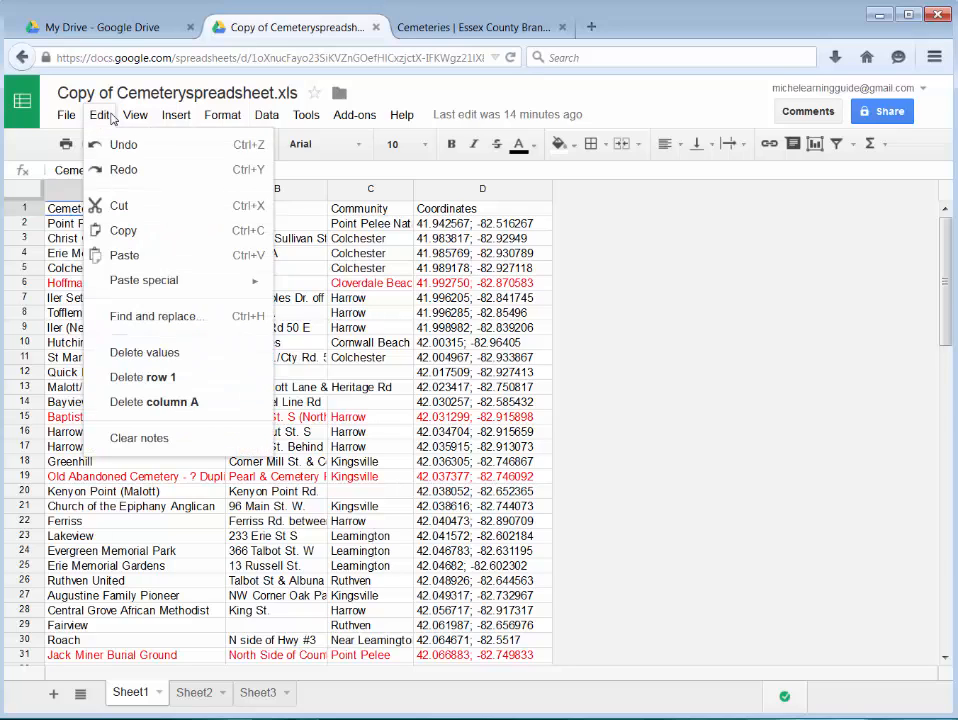
left_click(128, 318)
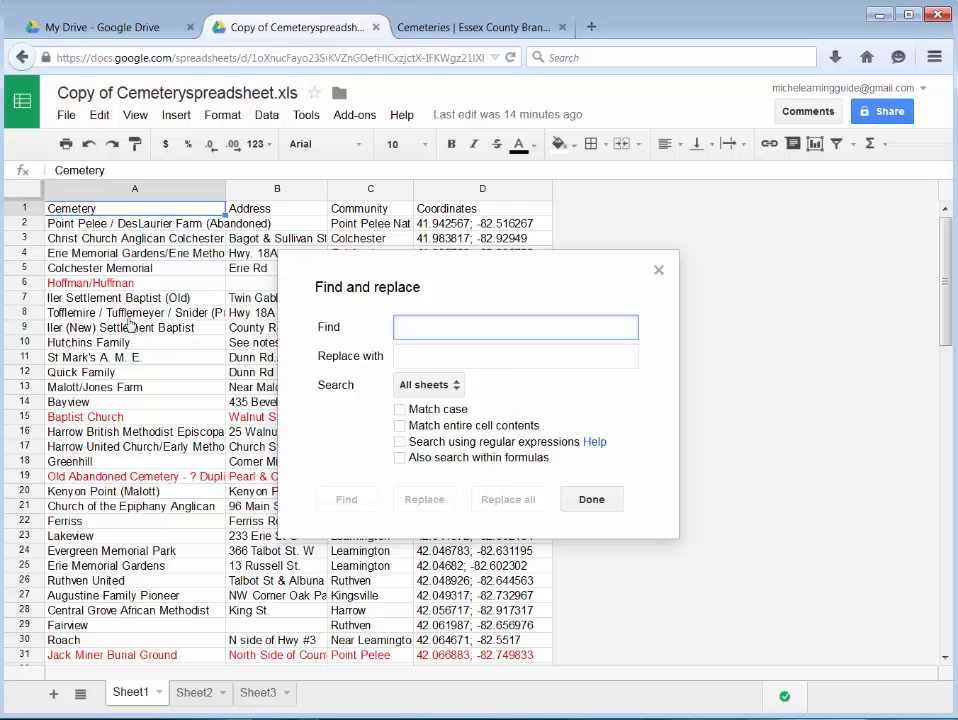
left_click(659, 274)
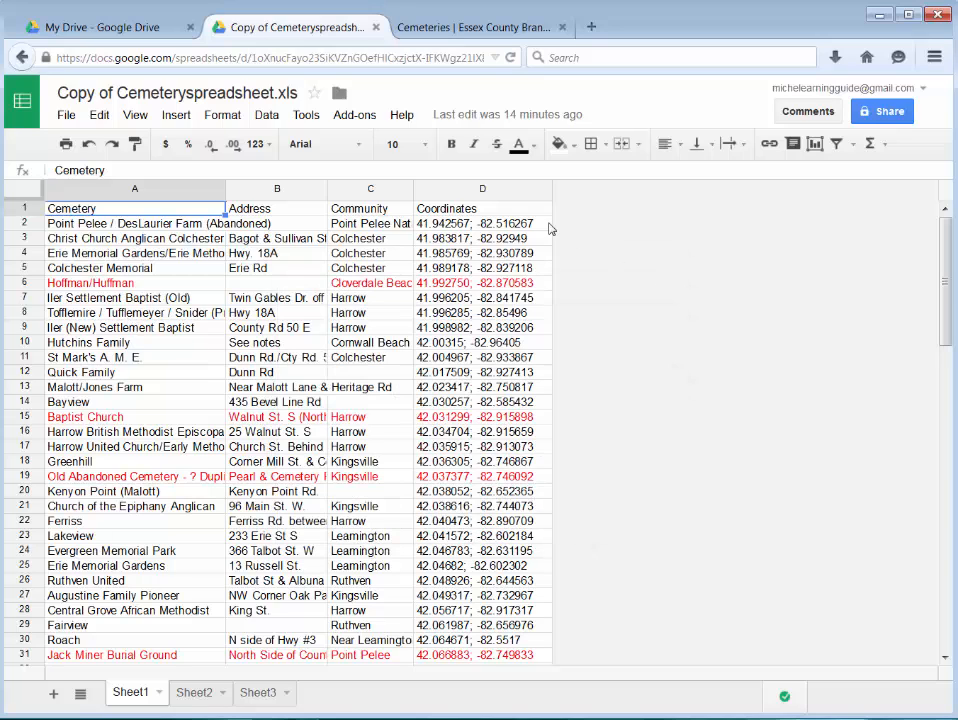
Remove every semicolon from the Coordinates column with Find and replace, and close the spreadsheet
left_click(482, 189)
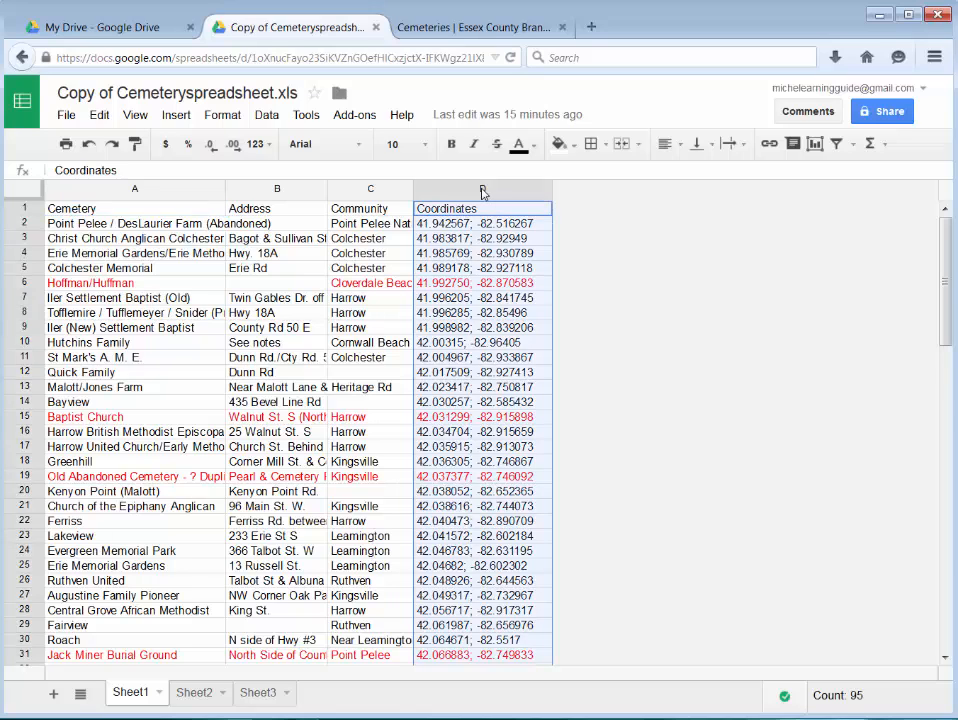
left_click(104, 116)
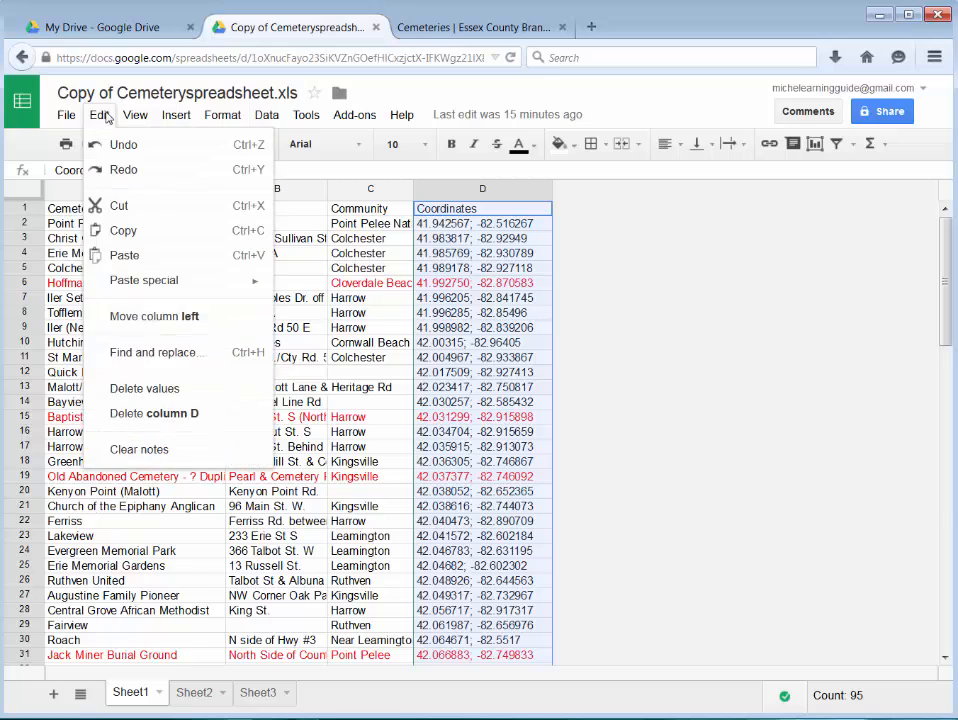
left_click(126, 352)
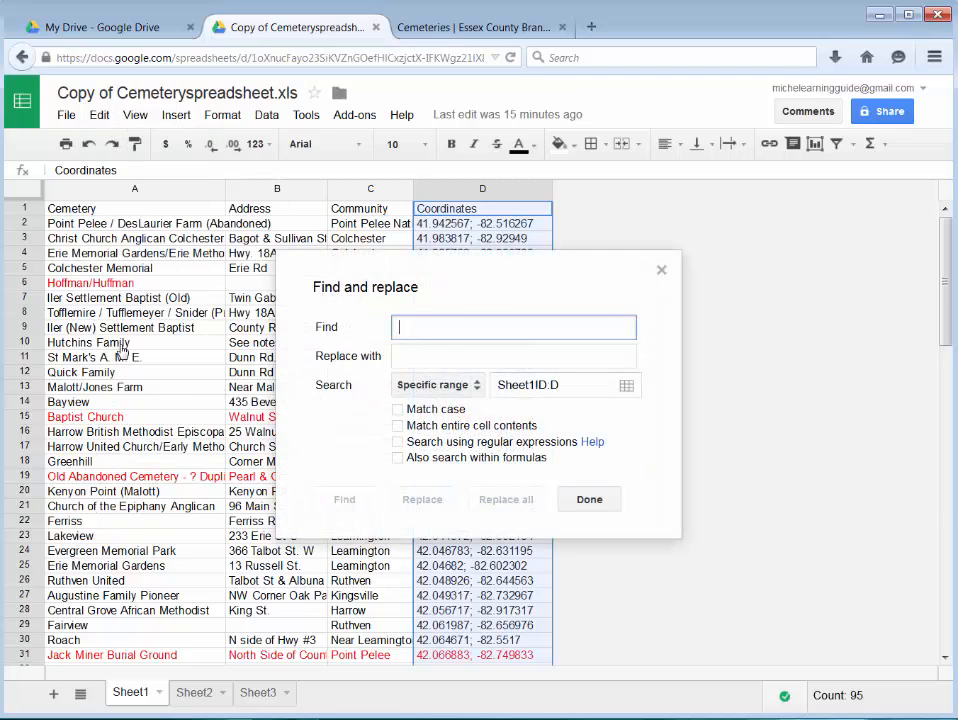
type(";")
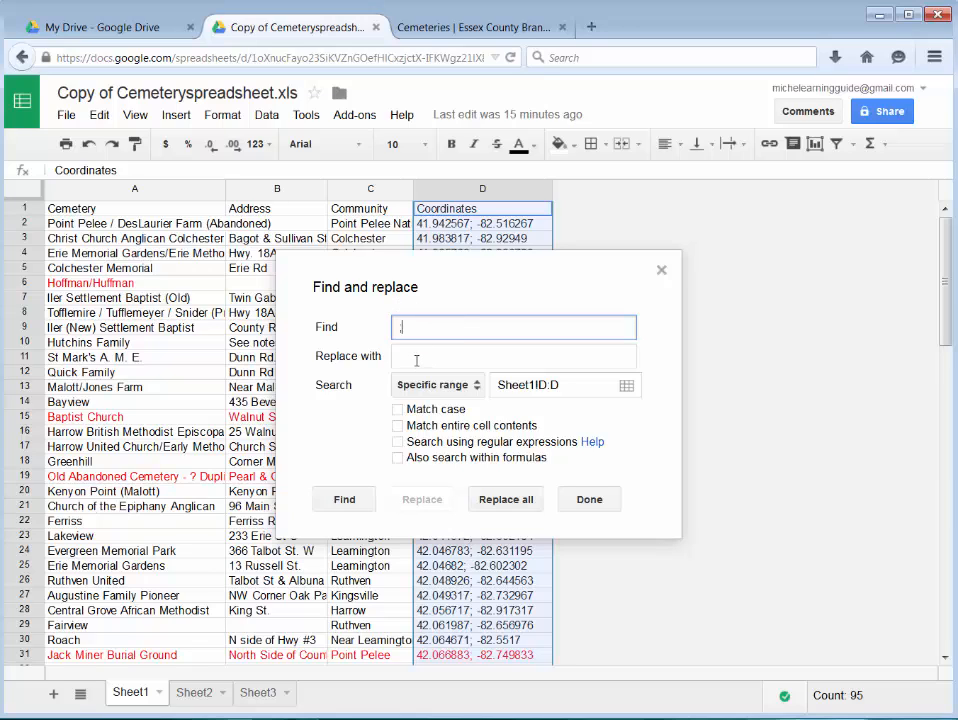
left_click(506, 499)
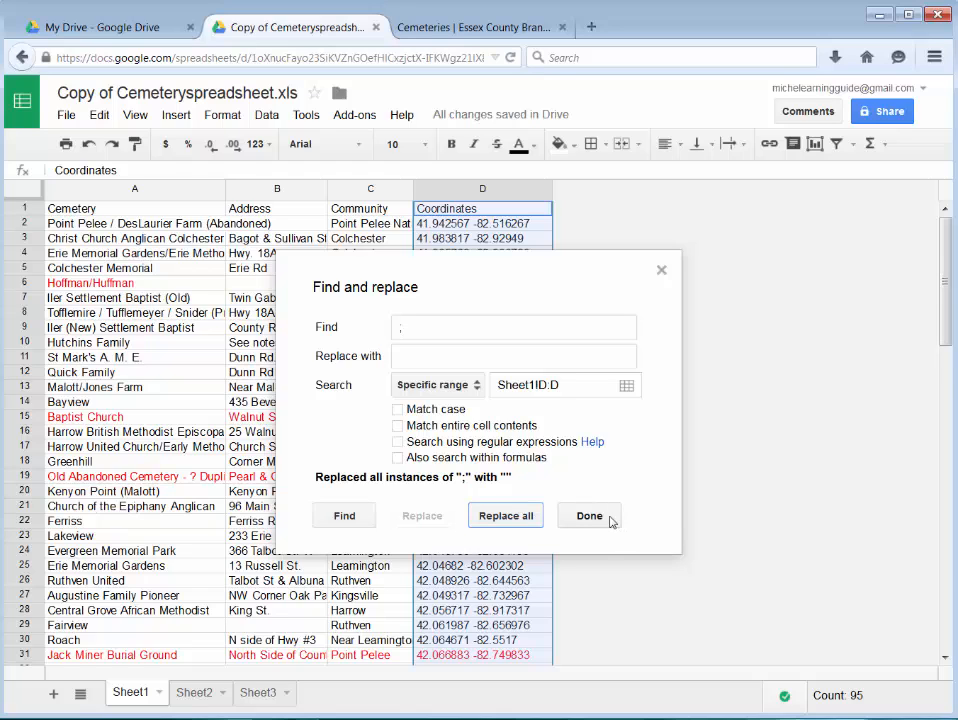
left_click(612, 517)
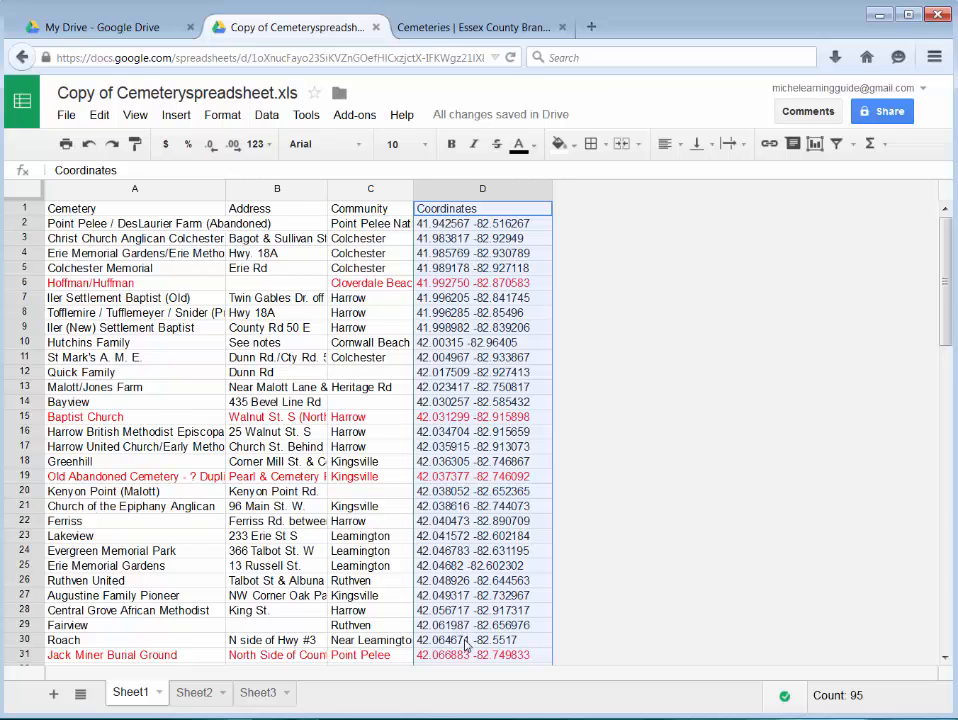
scroll(464, 645, "down", 2)
scroll(475, 641, "up", 2)
left_click(376, 28)
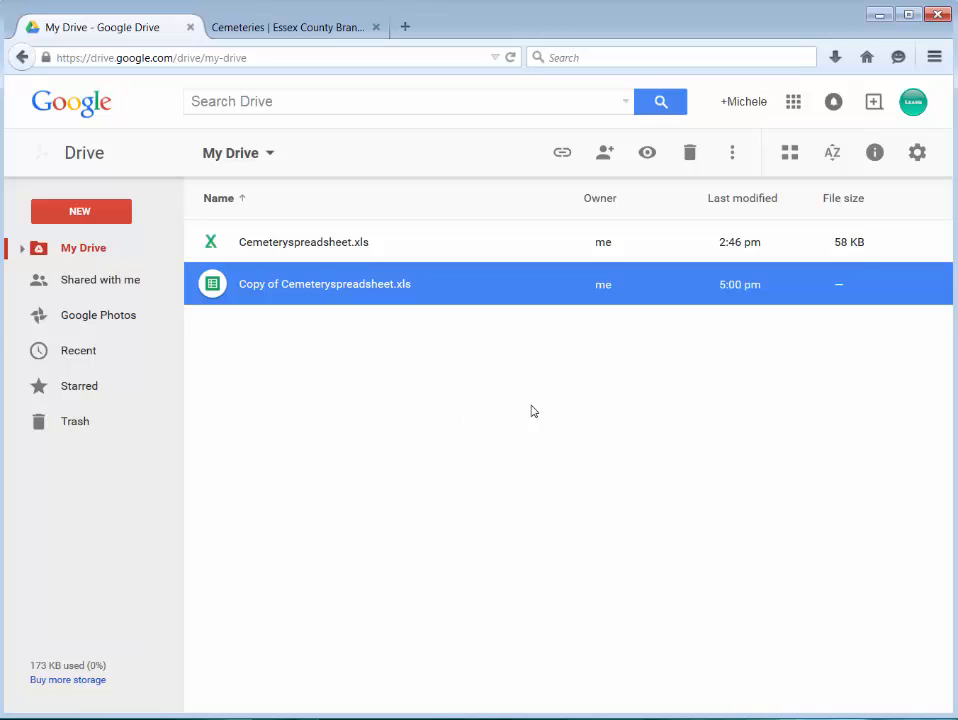
Switch to Google Maps and create a new custom map in My Maps
left_click(797, 107)
left_click(719, 287)
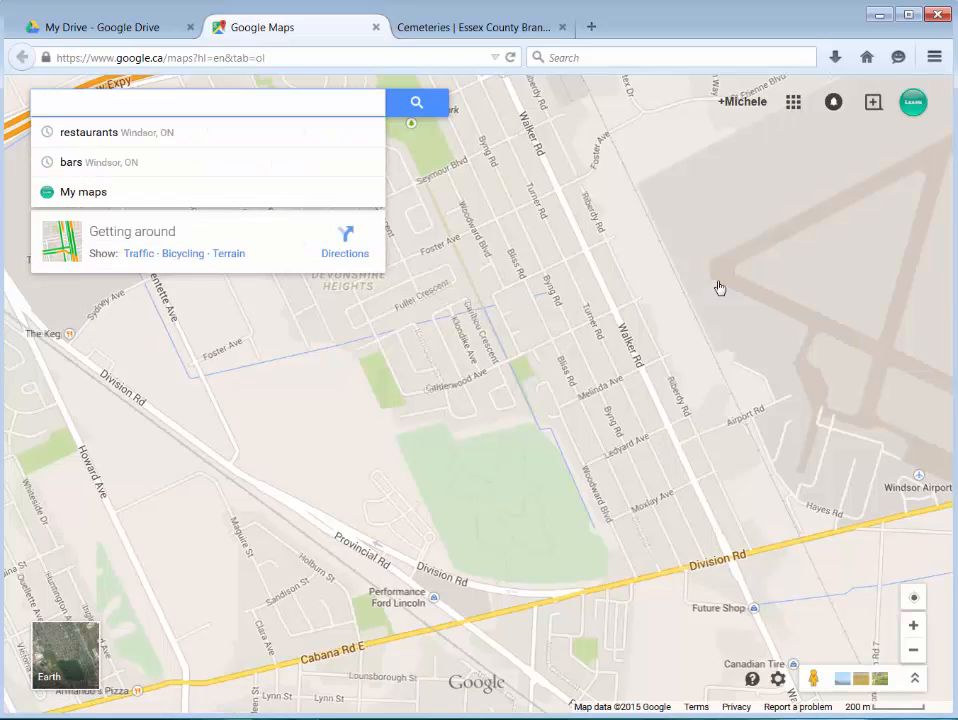
left_click(55, 189)
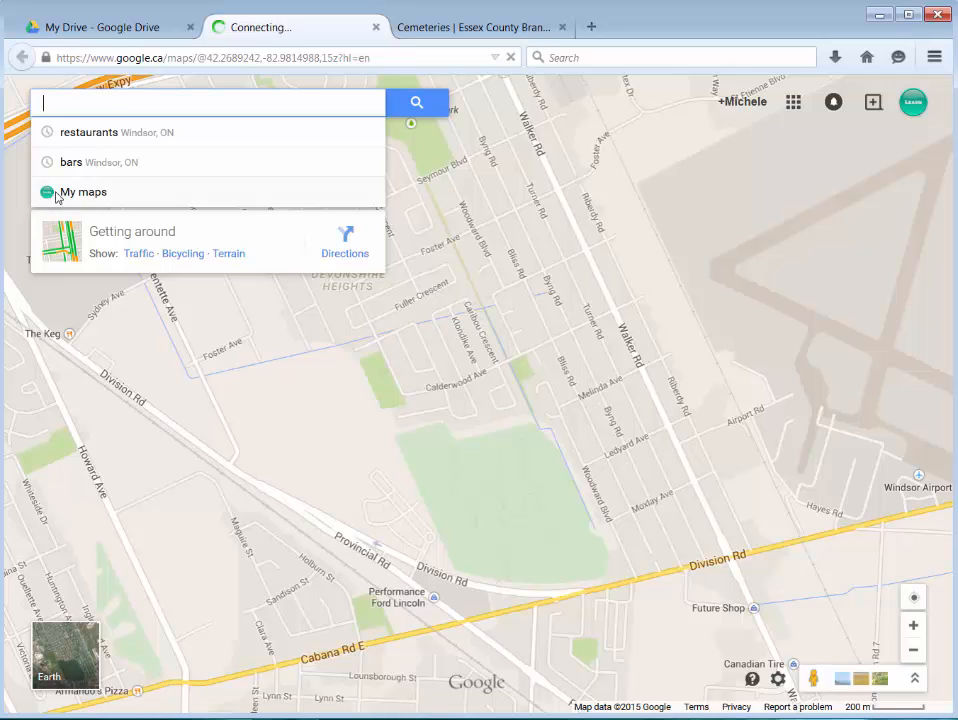
left_click(124, 194)
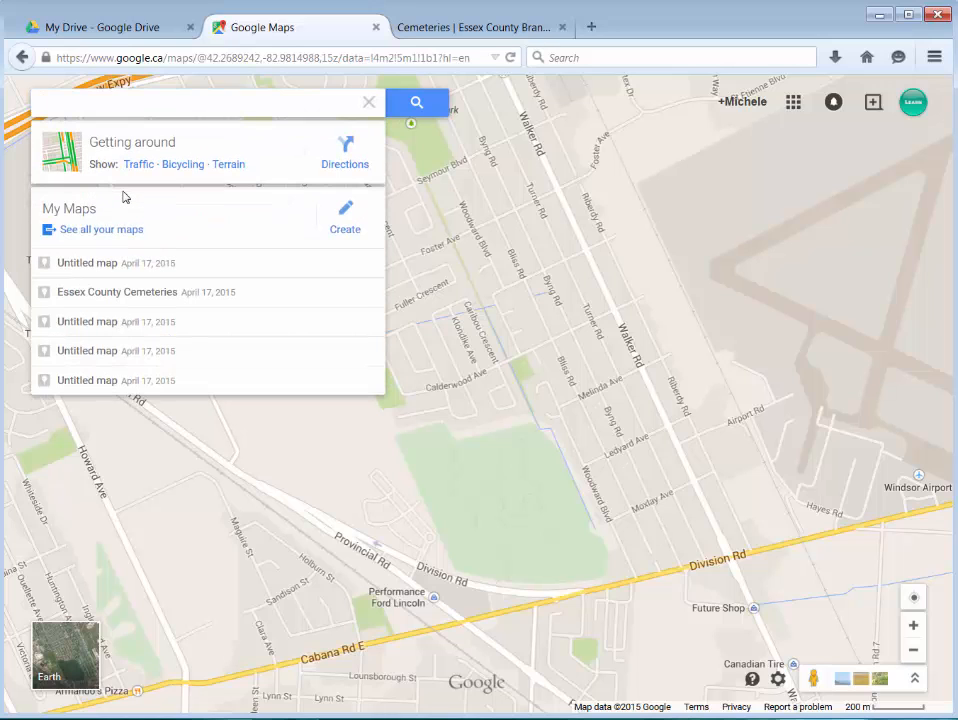
left_click(353, 228)
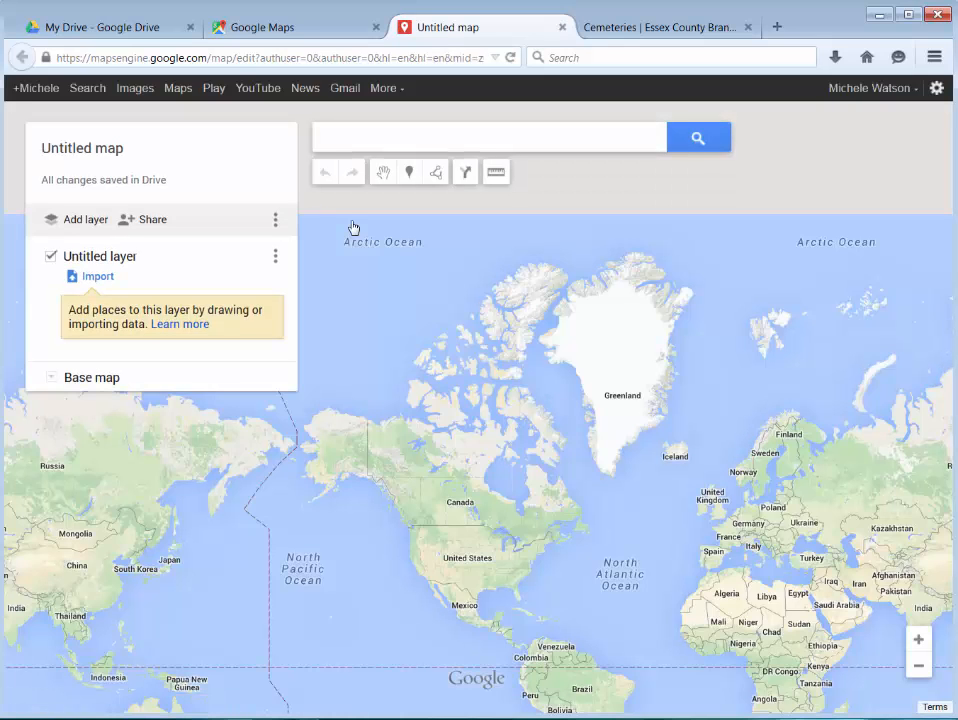
Import "Copy of Cemeteryspreadsheet.xls" from Google Drive into the map's untitled layer
left_click(96, 279)
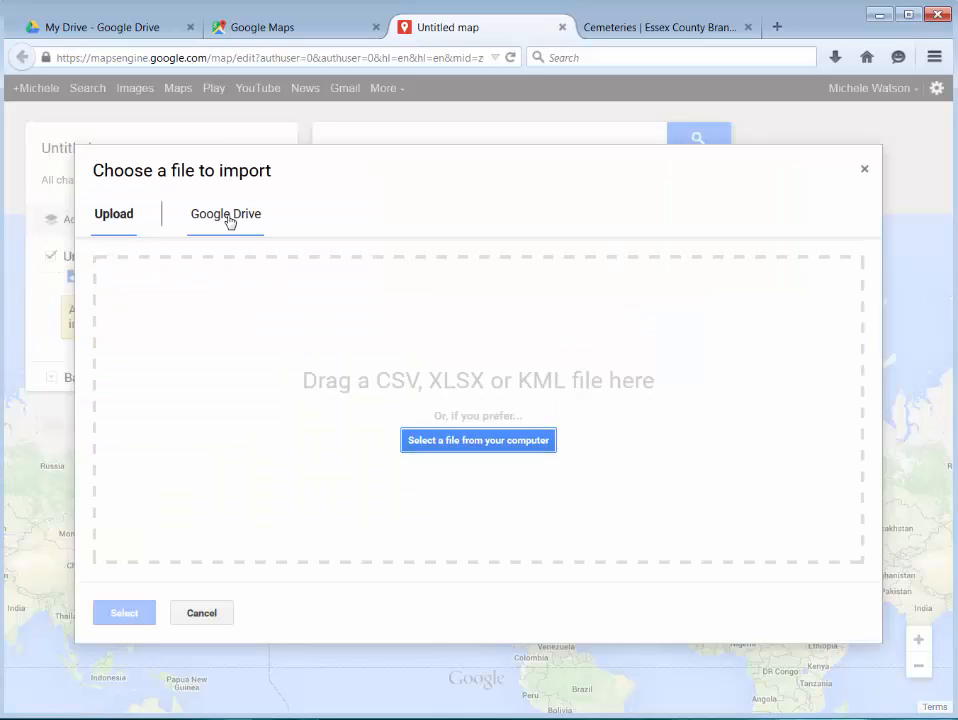
left_click(229, 218)
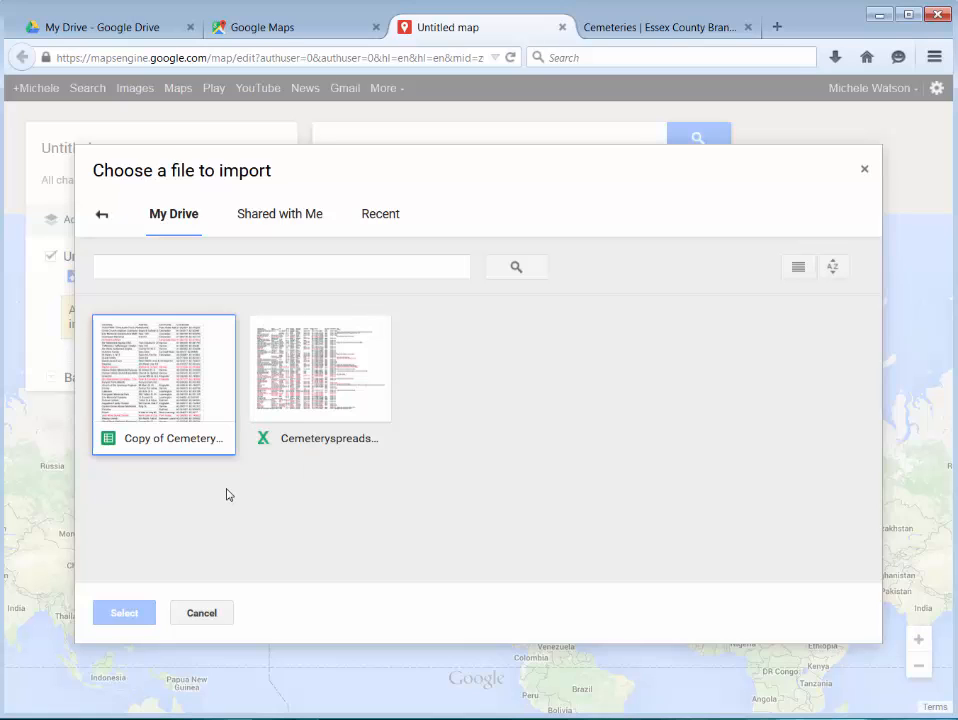
left_click(148, 395)
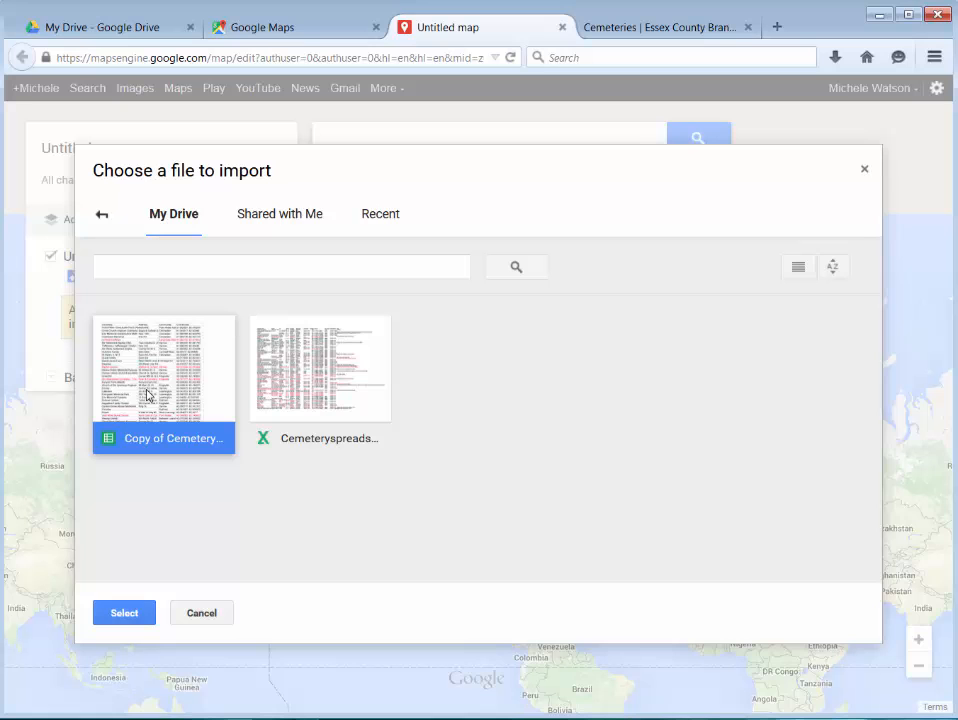
left_click(120, 615)
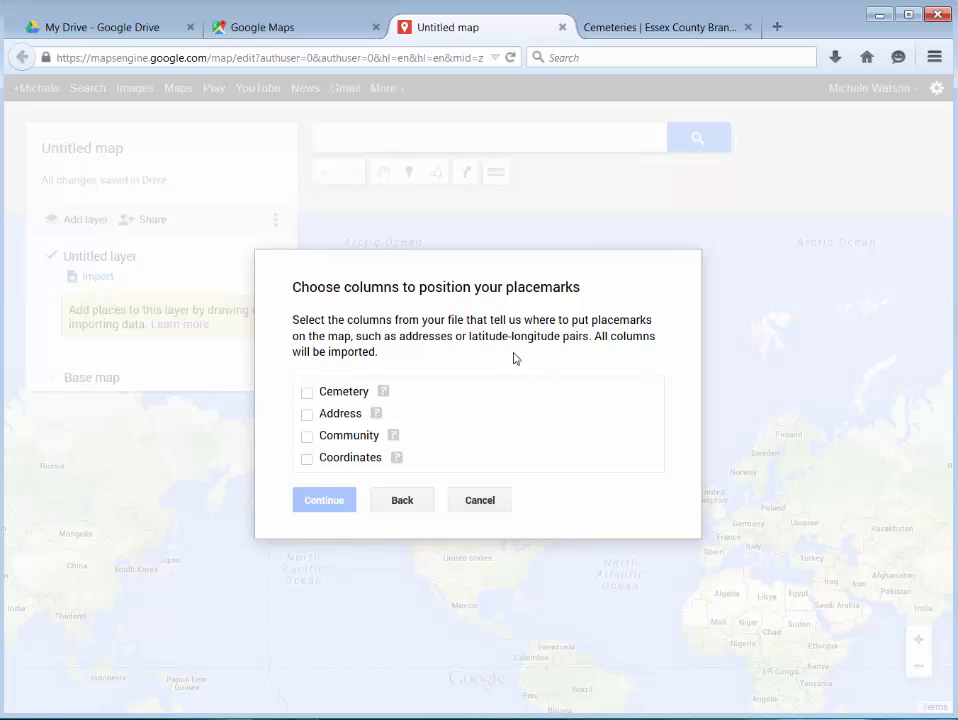
Position the placemarks by the Coordinates column as Latitude,Longitude and title the markers by the Cemetery column
left_click(307, 460)
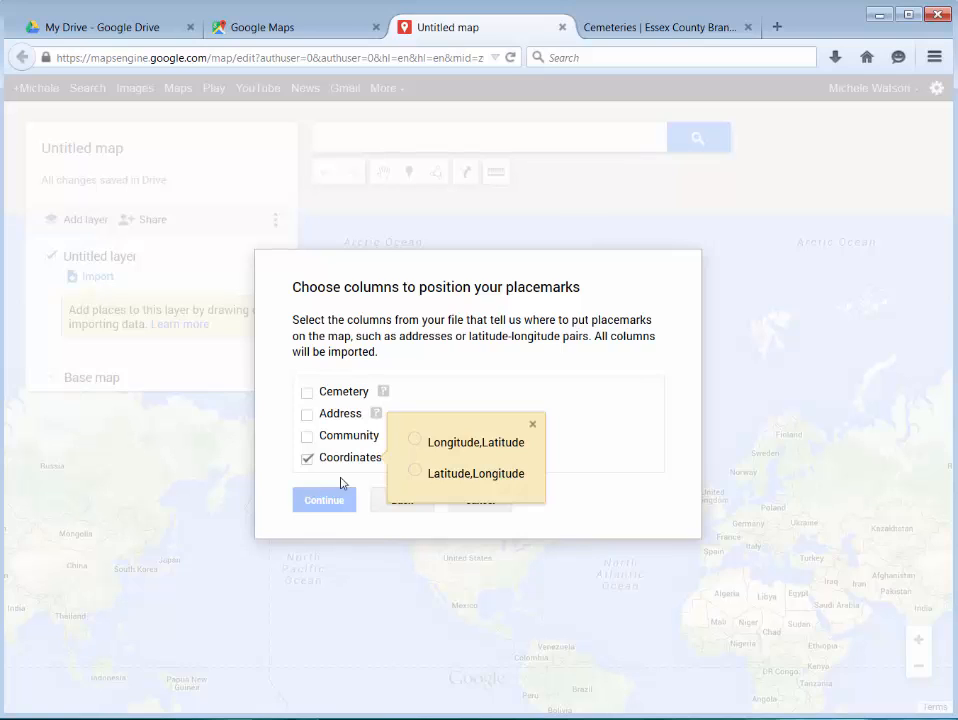
left_click(416, 472)
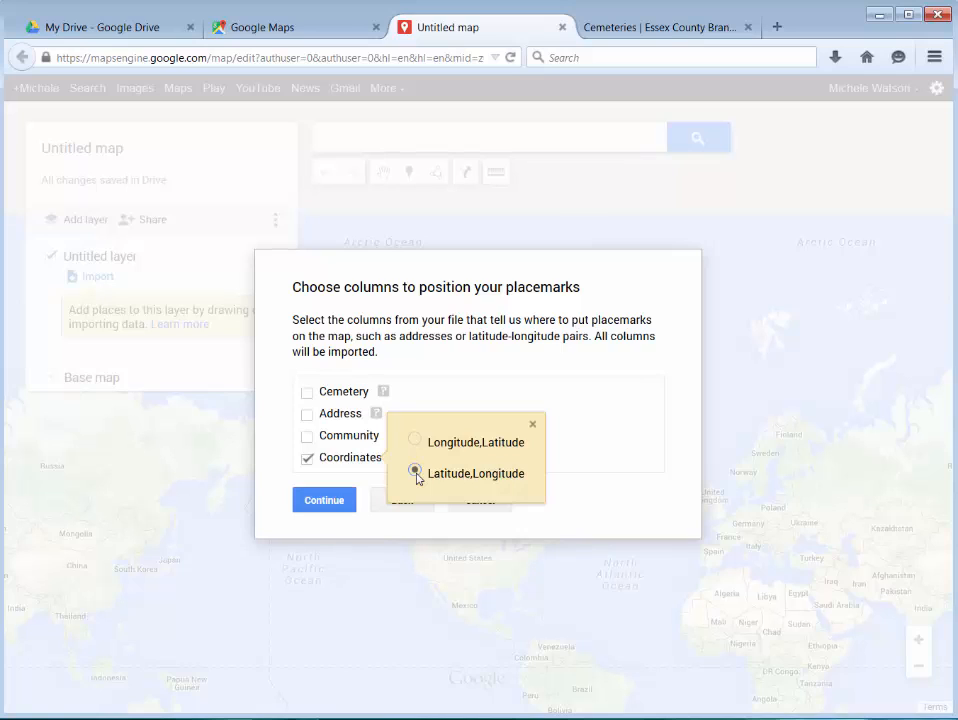
left_click(322, 501)
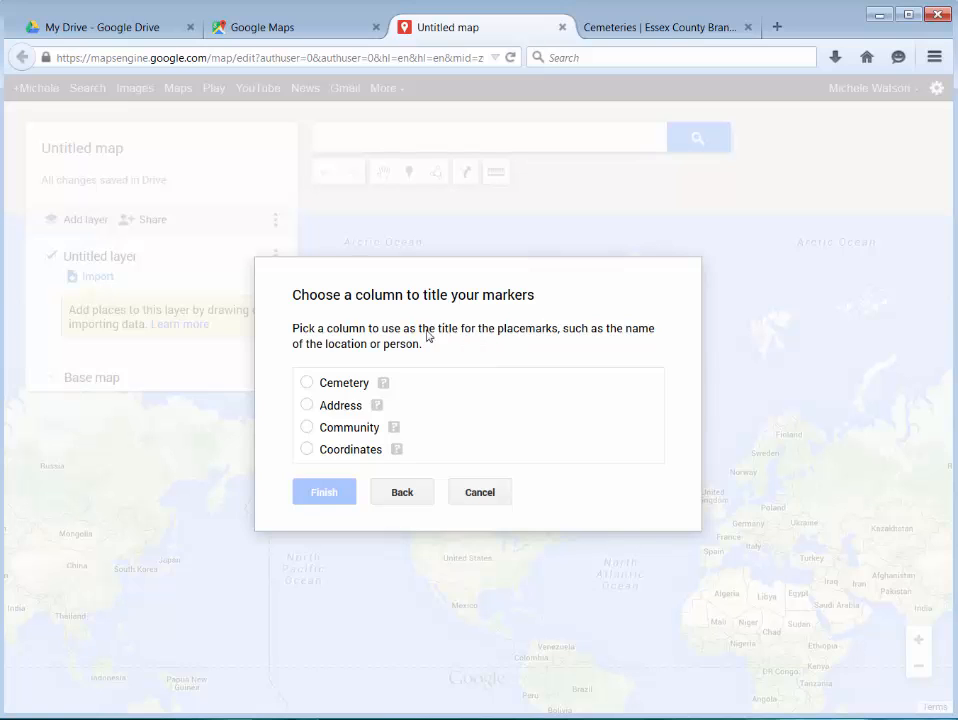
left_click(306, 383)
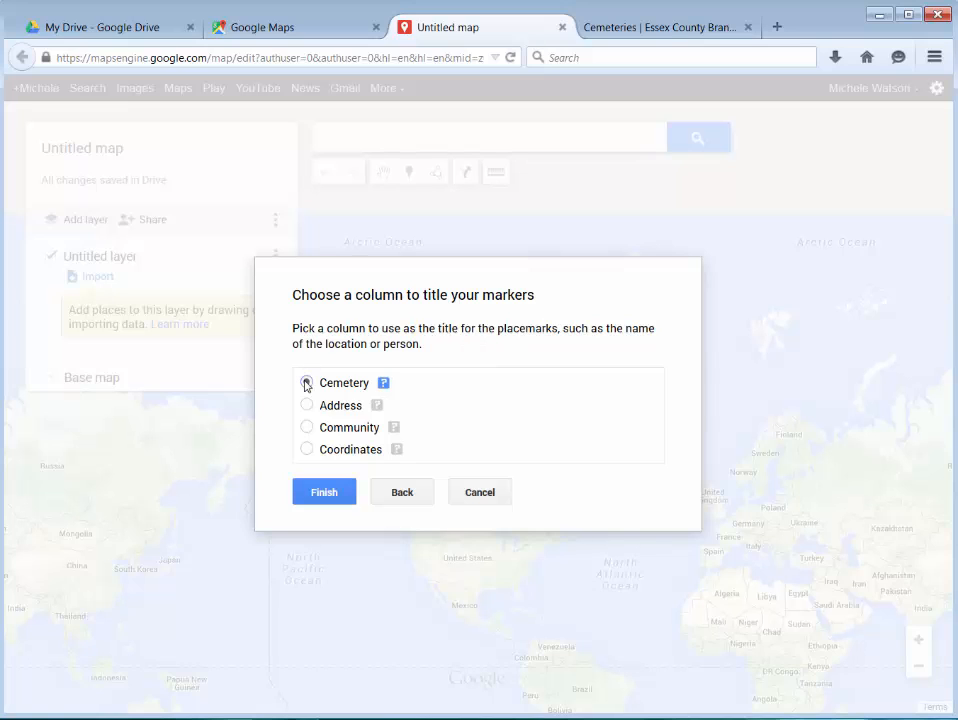
left_click(324, 492)
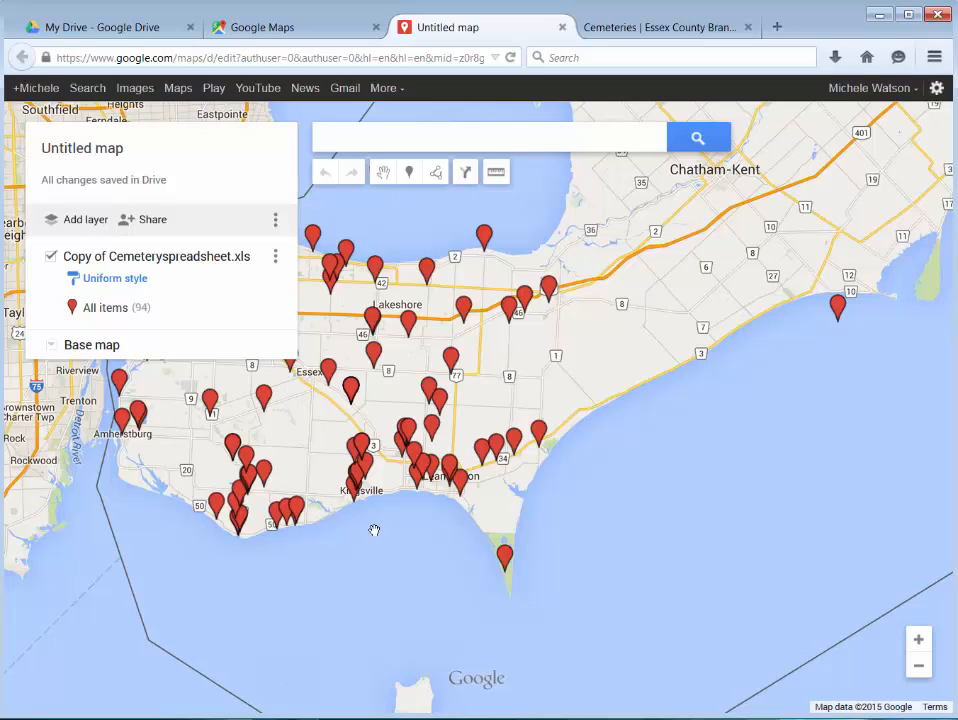
View the details of the Point Pelee / DesLaurier Farm marker and the Heavenly Rest marker, including the latter's editable fields
left_click(506, 558)
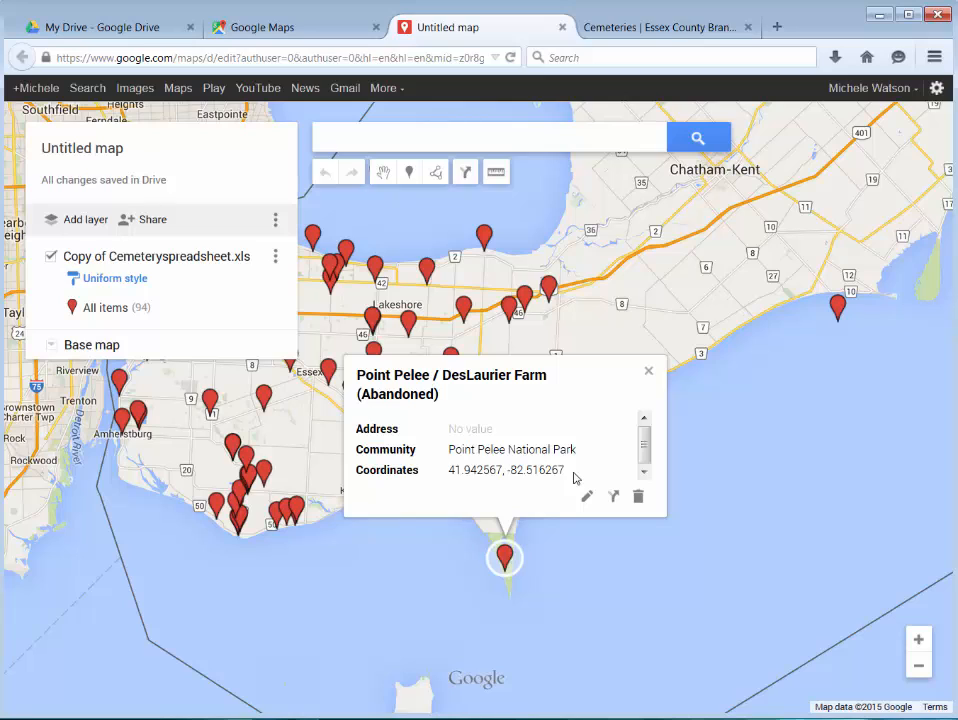
left_click(648, 371)
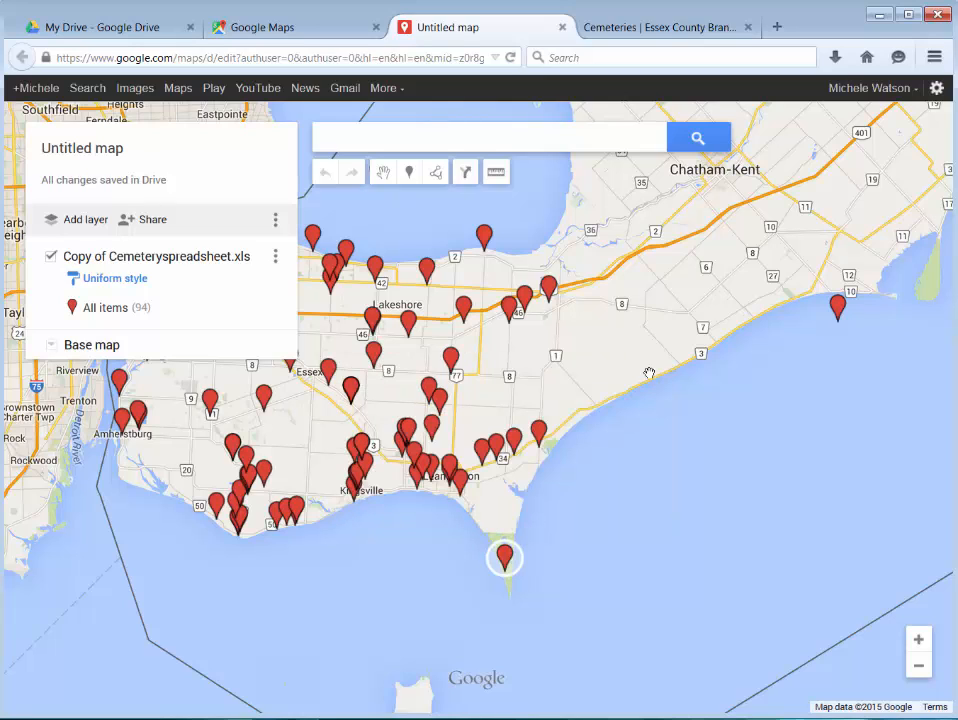
left_click(842, 316)
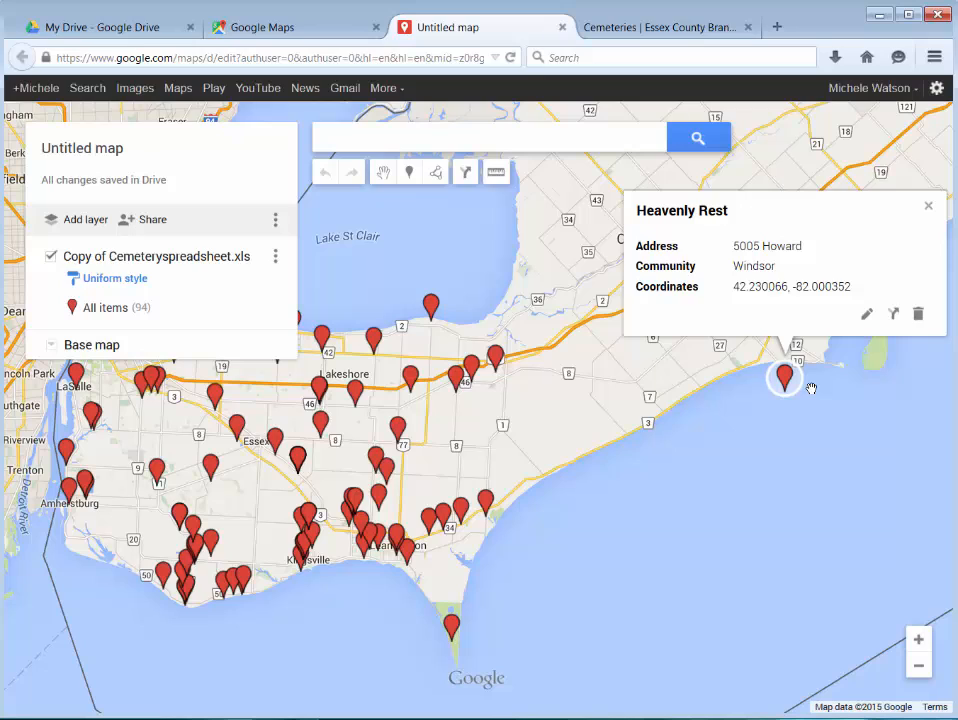
left_click(867, 318)
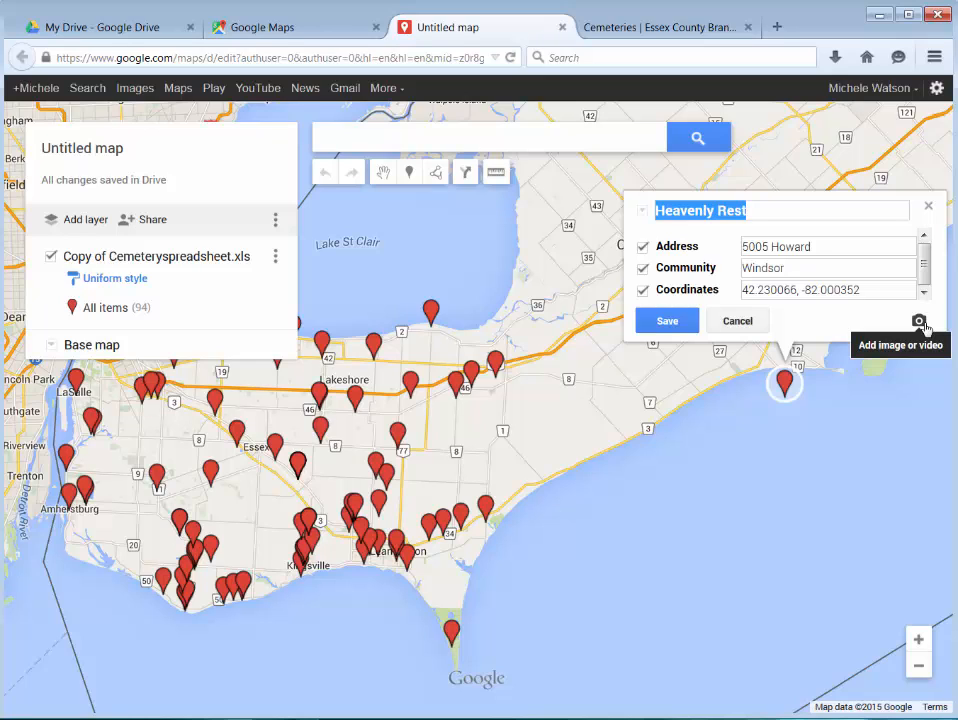
left_click(731, 322)
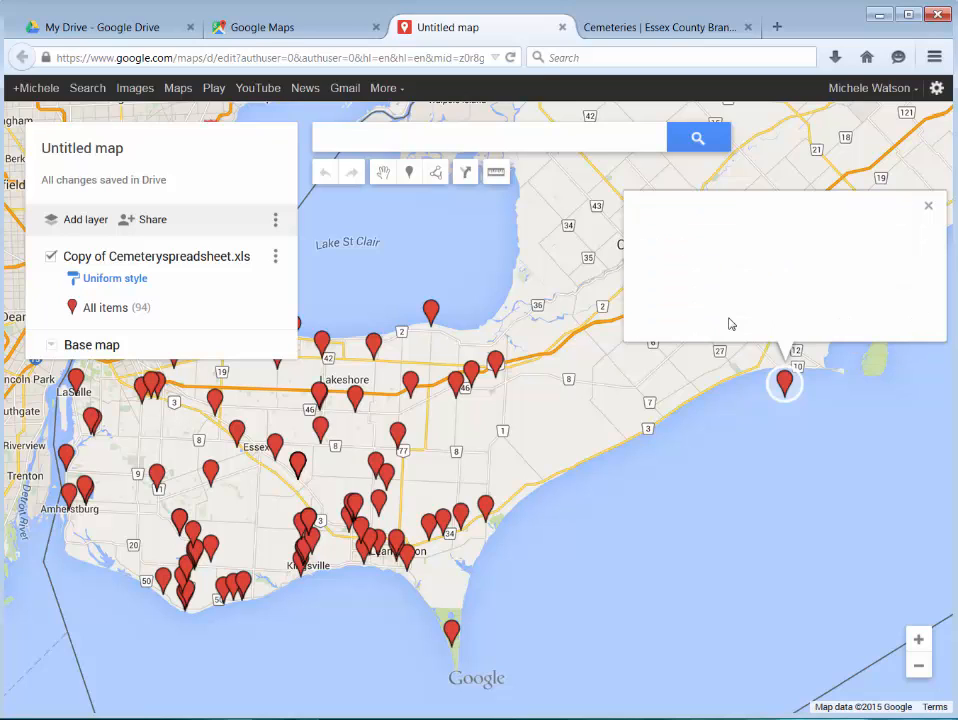
Rename the imported spreadsheet layer as "Essex County Cemeteries"
left_click(927, 207)
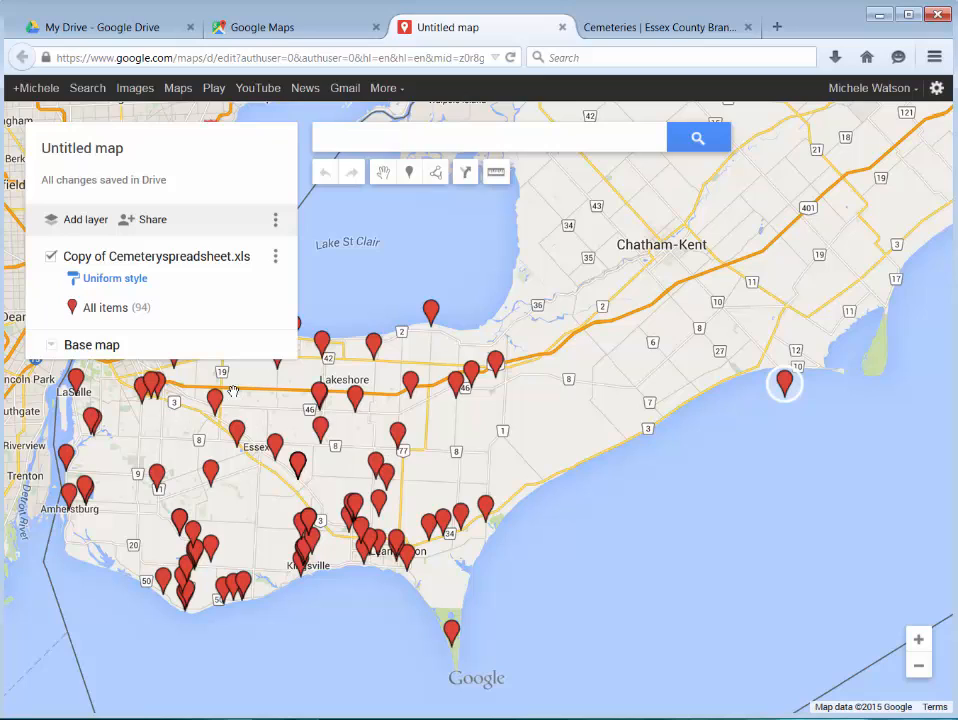
left_click(276, 257)
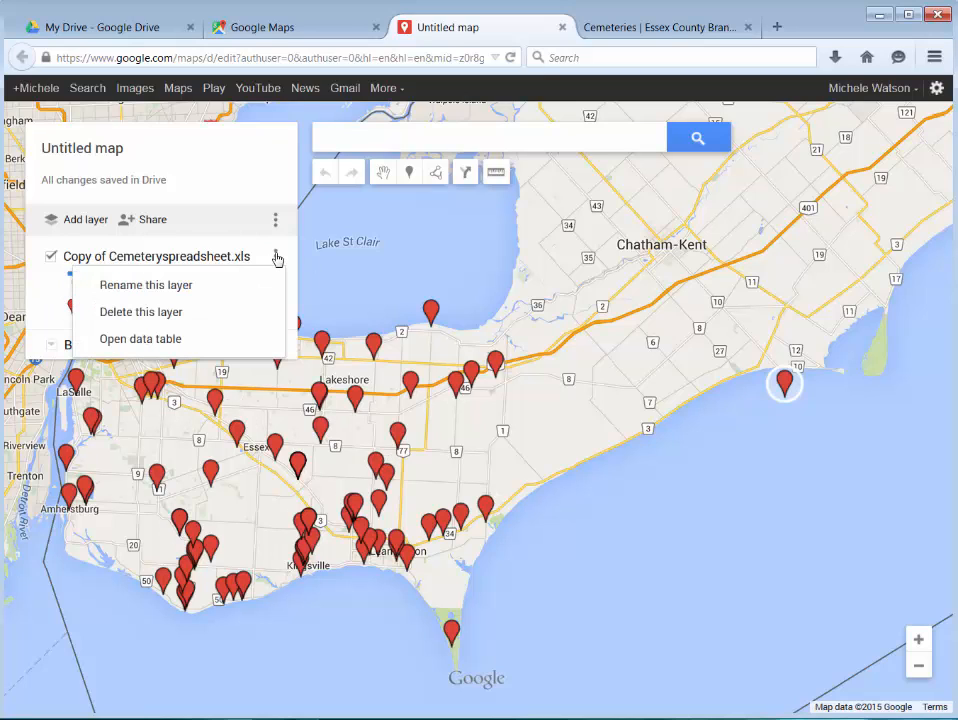
left_click(176, 286)
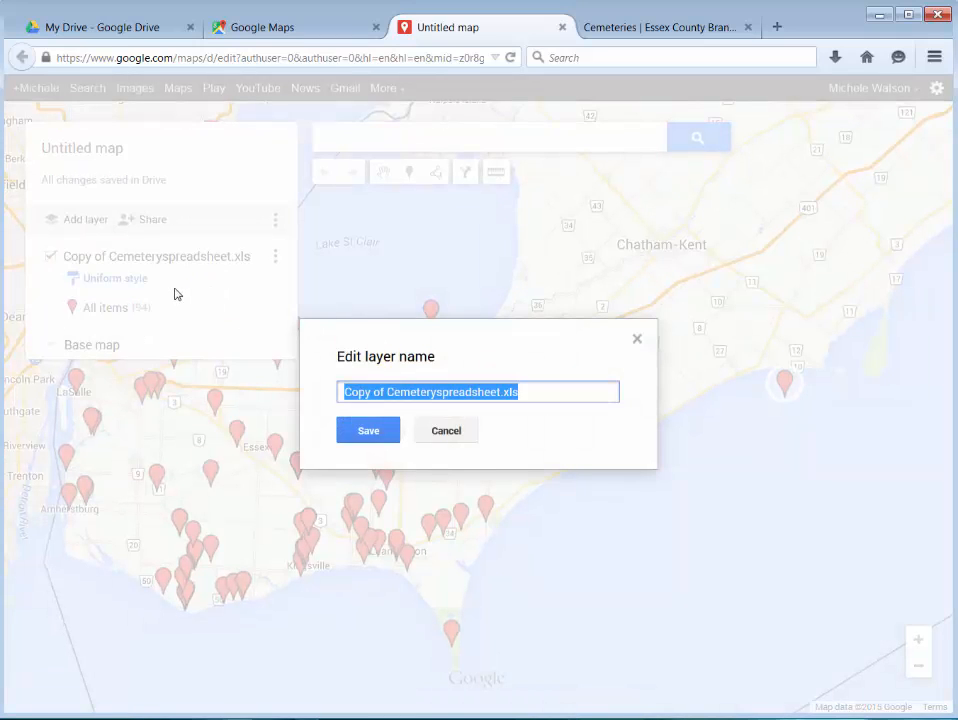
type("Es")
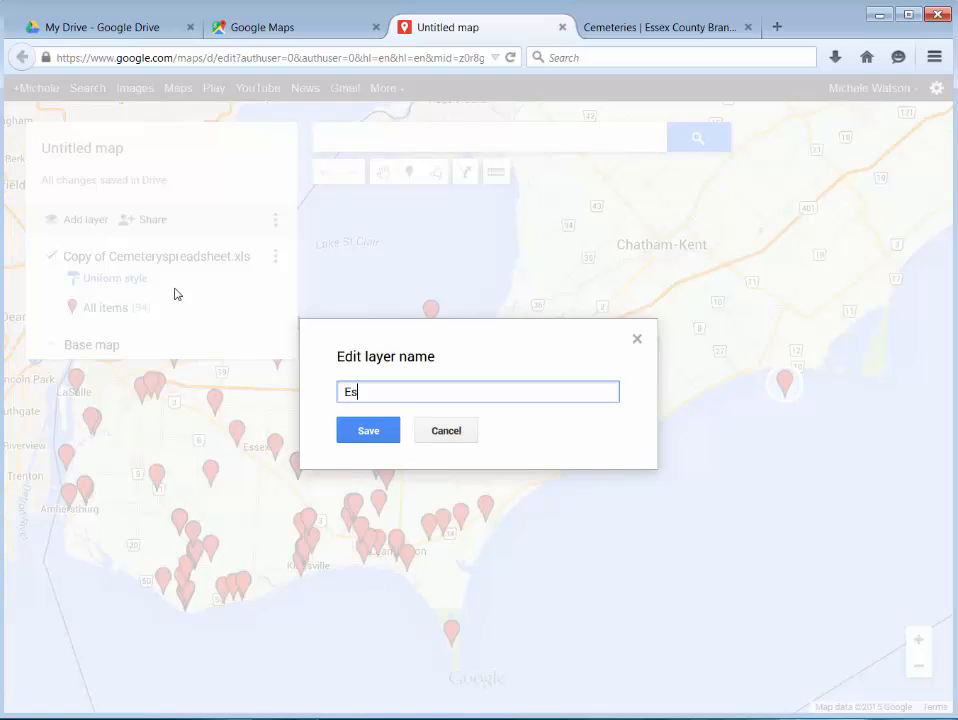
type("sex County Cem")
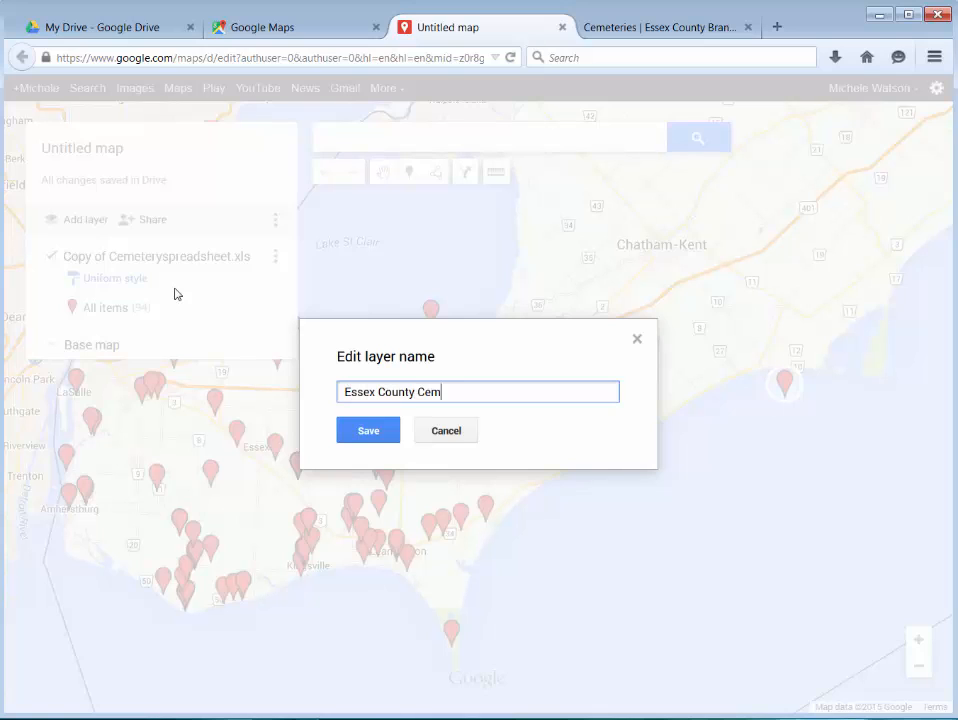
type("eteries")
left_click(376, 434)
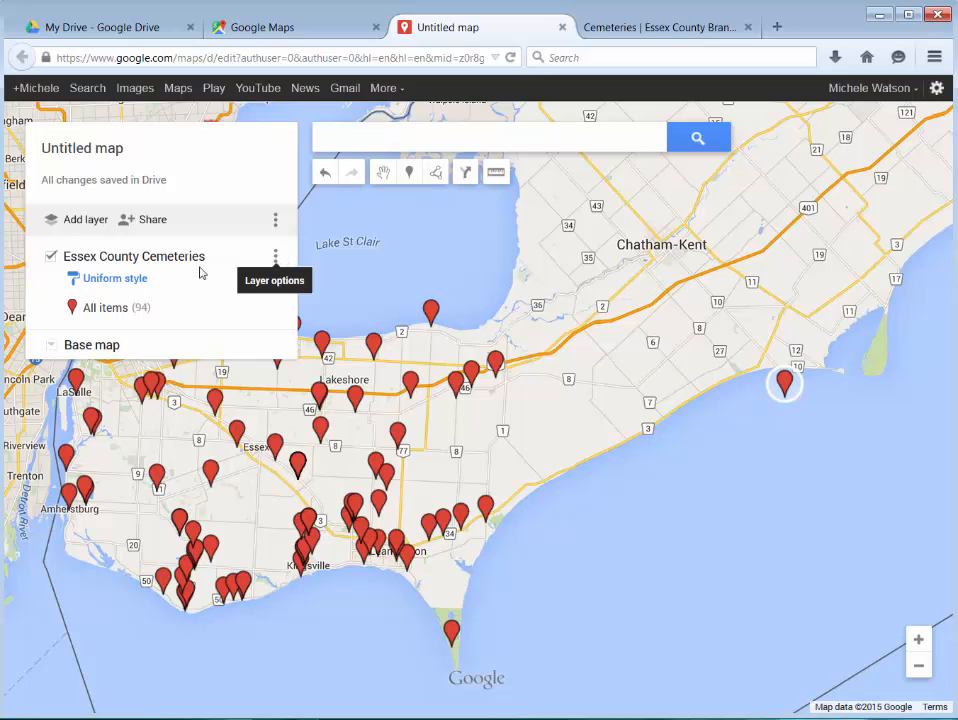
Color all the layer's markers blue, trying the square icon shape before returning to the pin shape
left_click(139, 308)
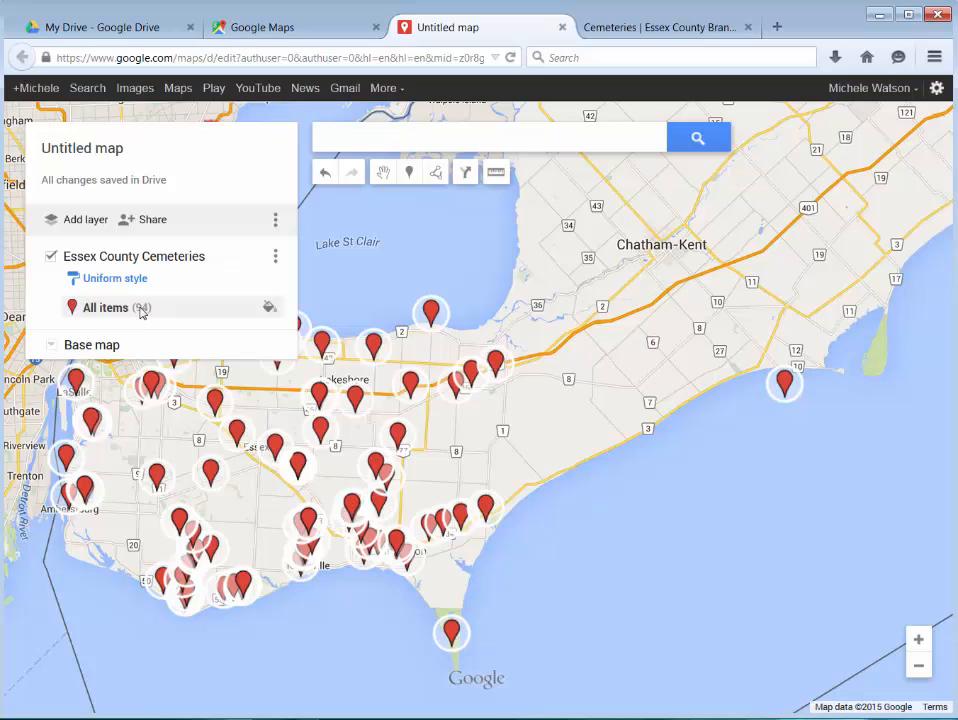
left_click(268, 307)
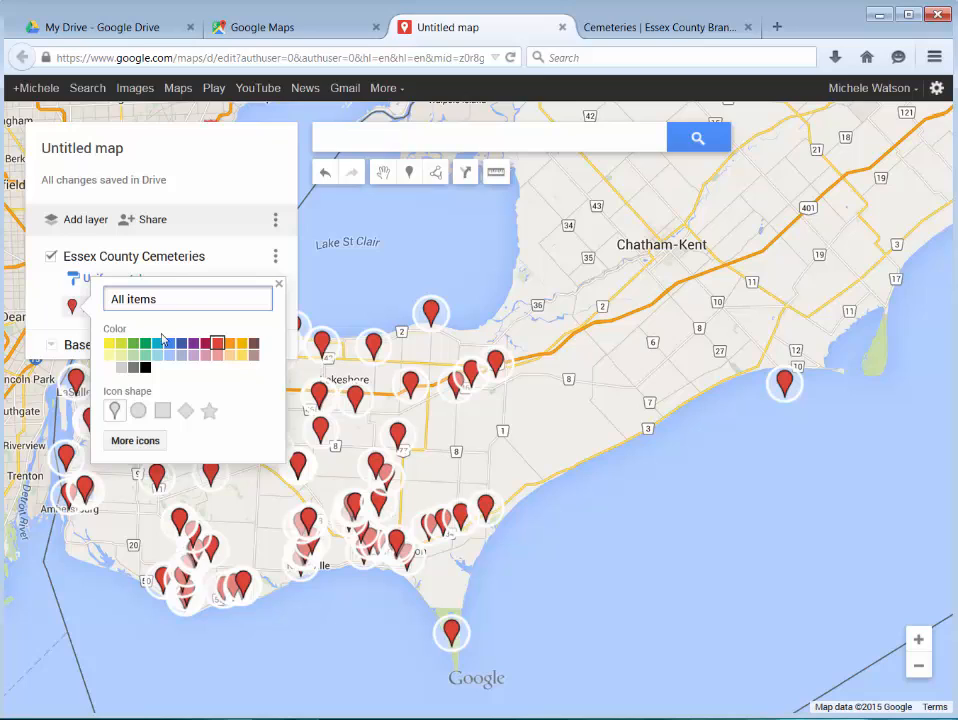
left_click(171, 344)
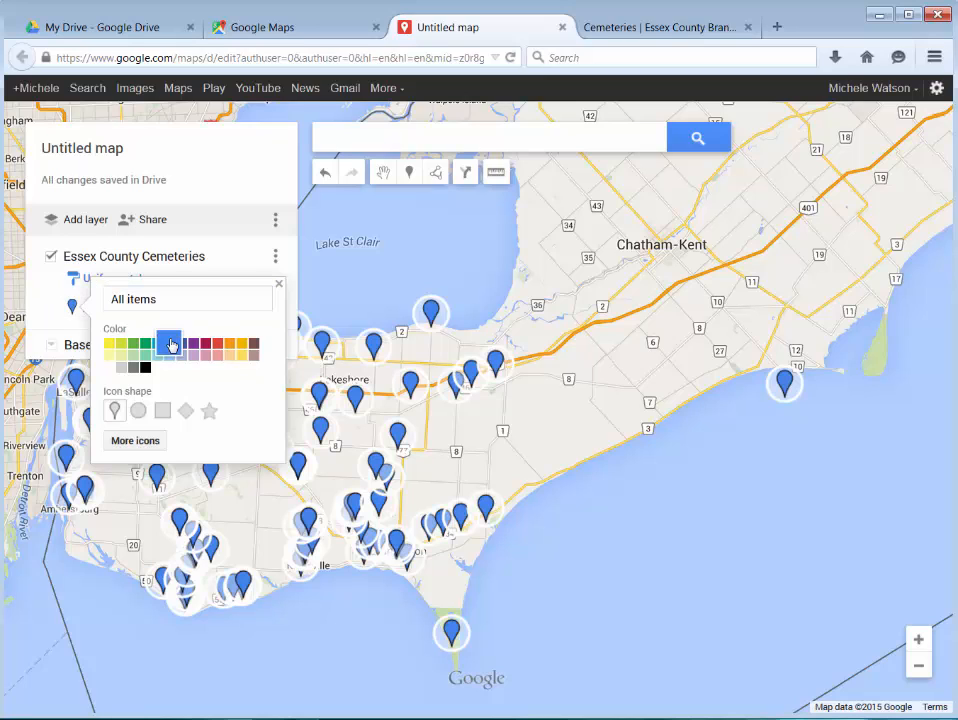
left_click(157, 413)
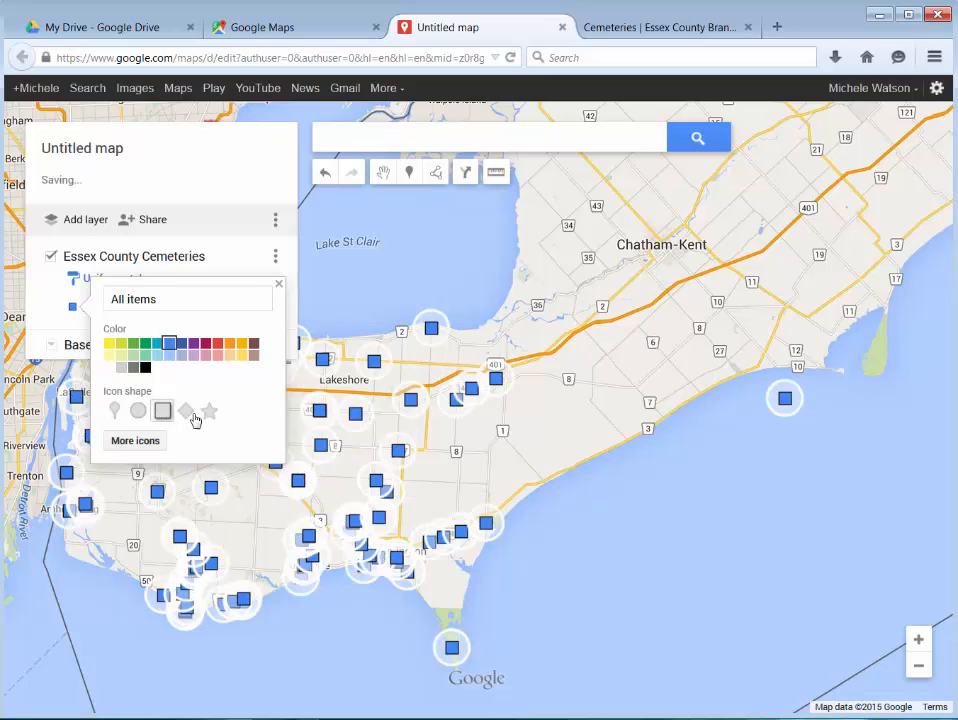
left_click(115, 410)
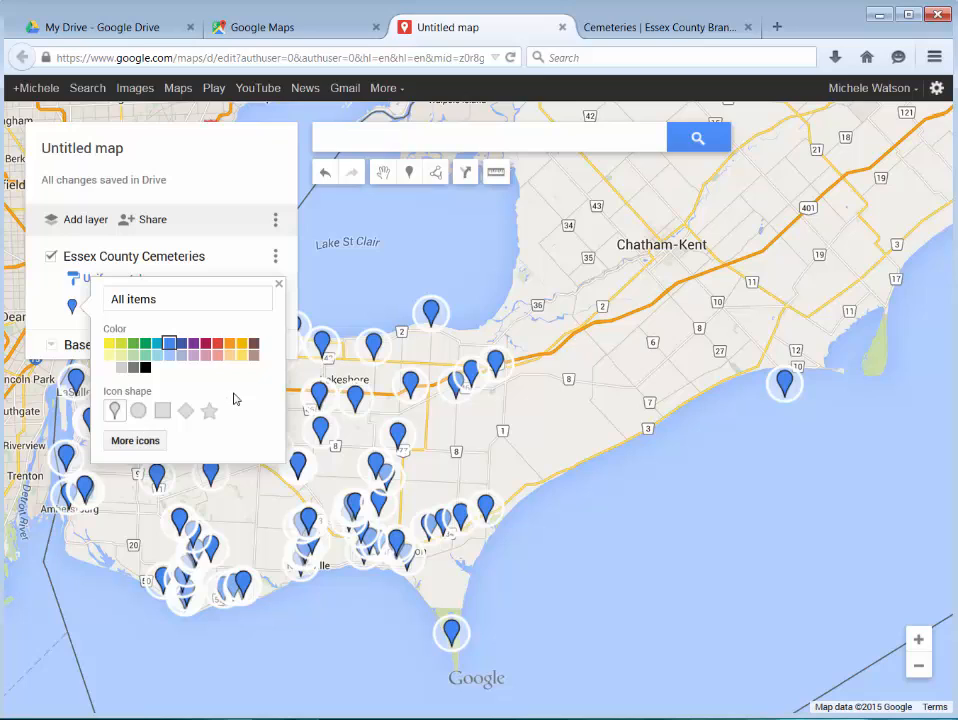
left_click(279, 285)
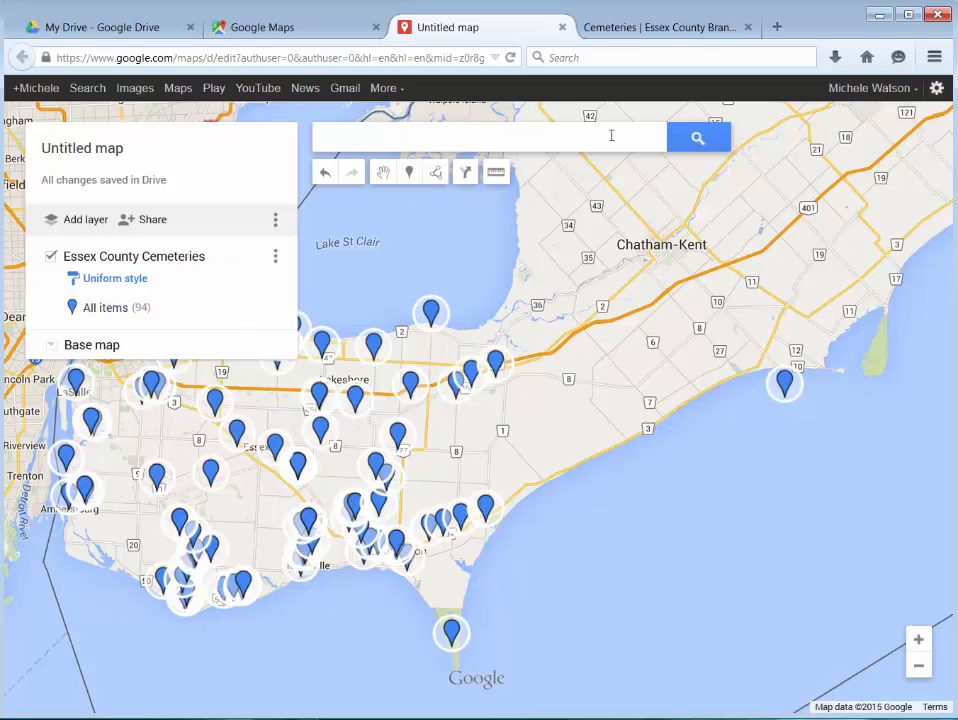
Start sharing the map and title it "Essex county Cemeteries", leaving the description empty
left_click(152, 222)
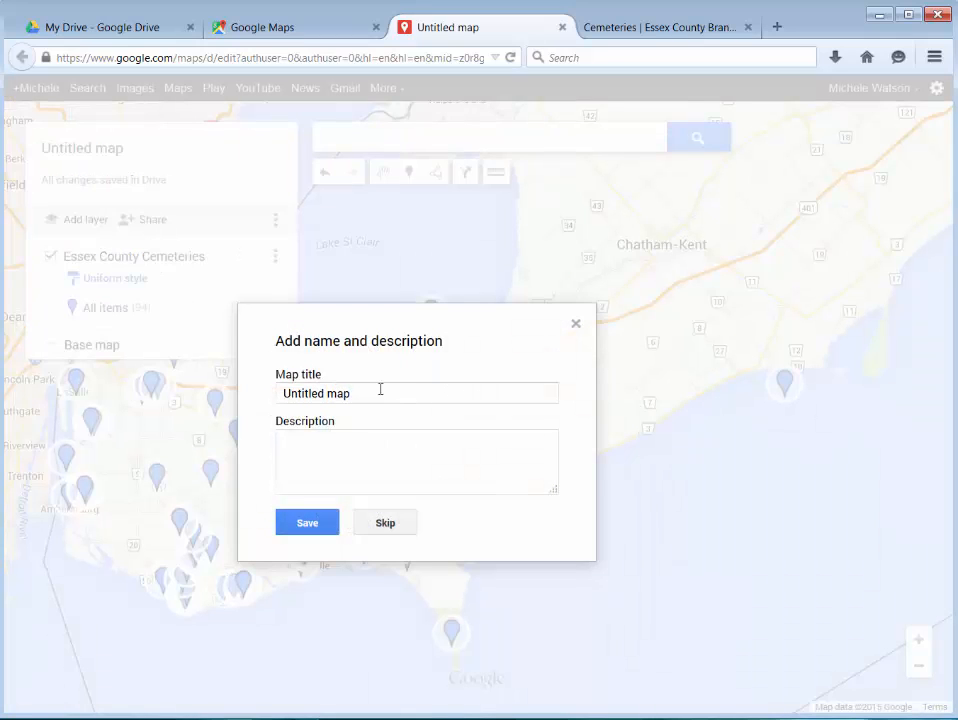
left_click_drag(380, 390, 215, 390)
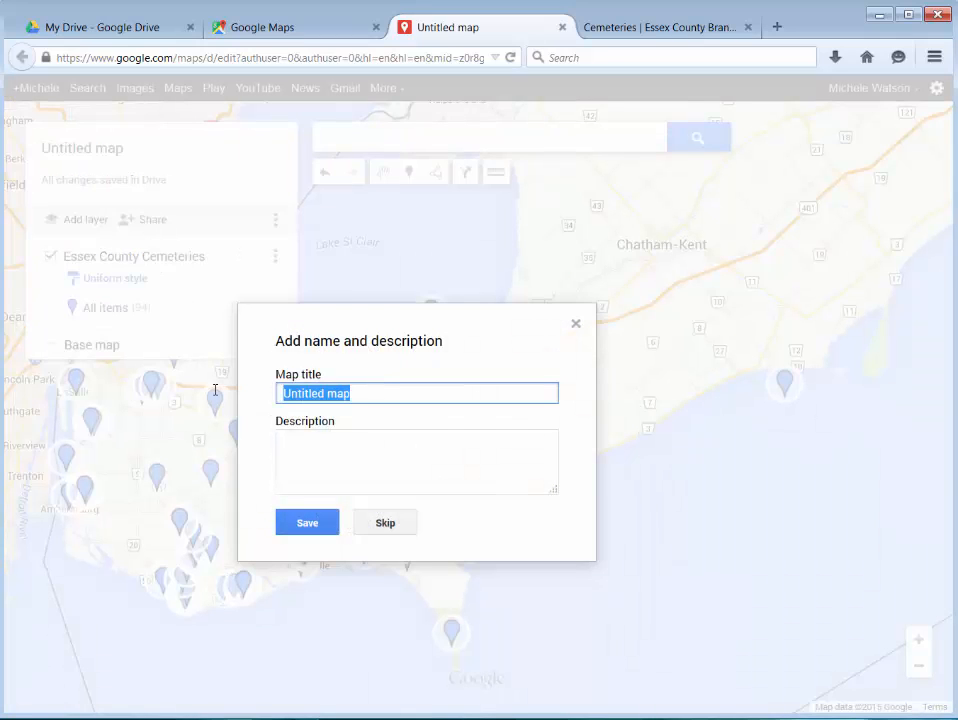
type("Esse")
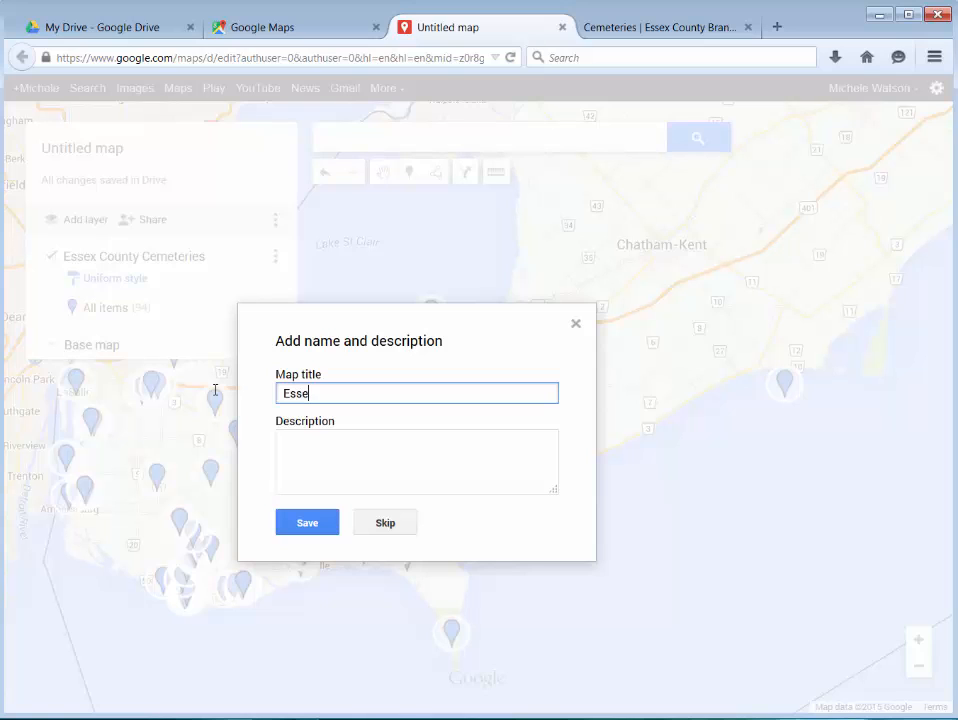
type("x county Cemeteries")
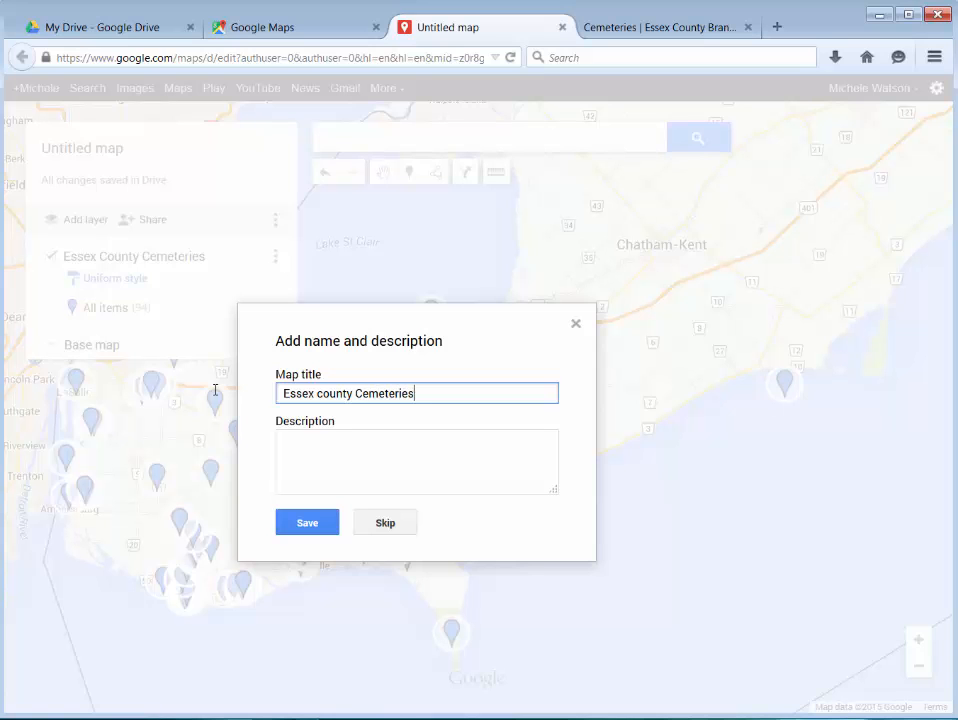
left_click(309, 530)
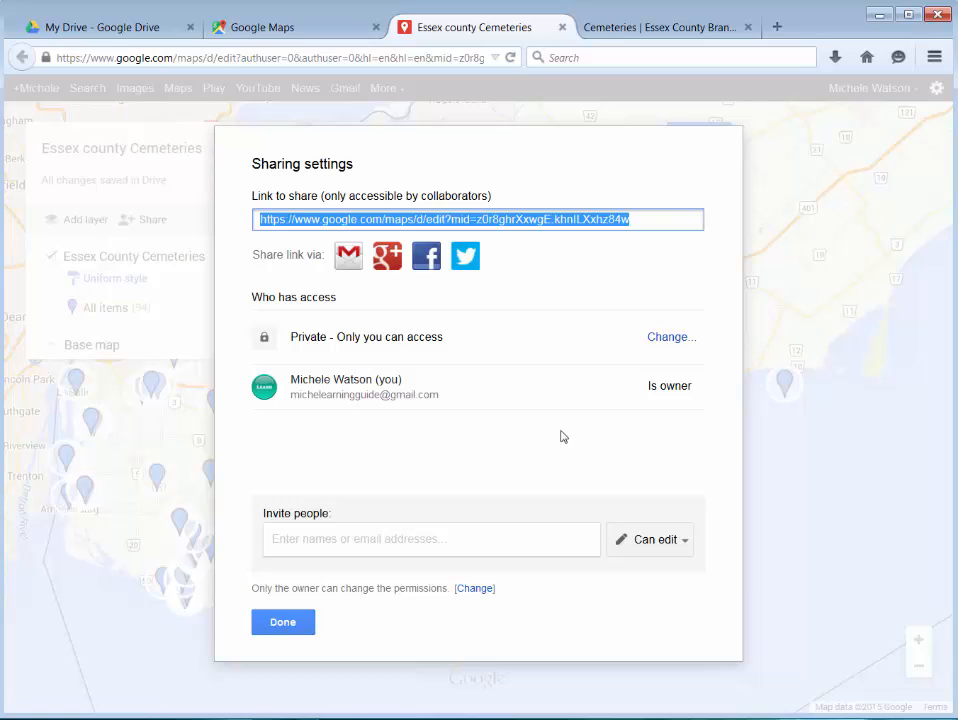
Change the map's link sharing to Public on the web with view access for anyone
left_click(669, 338)
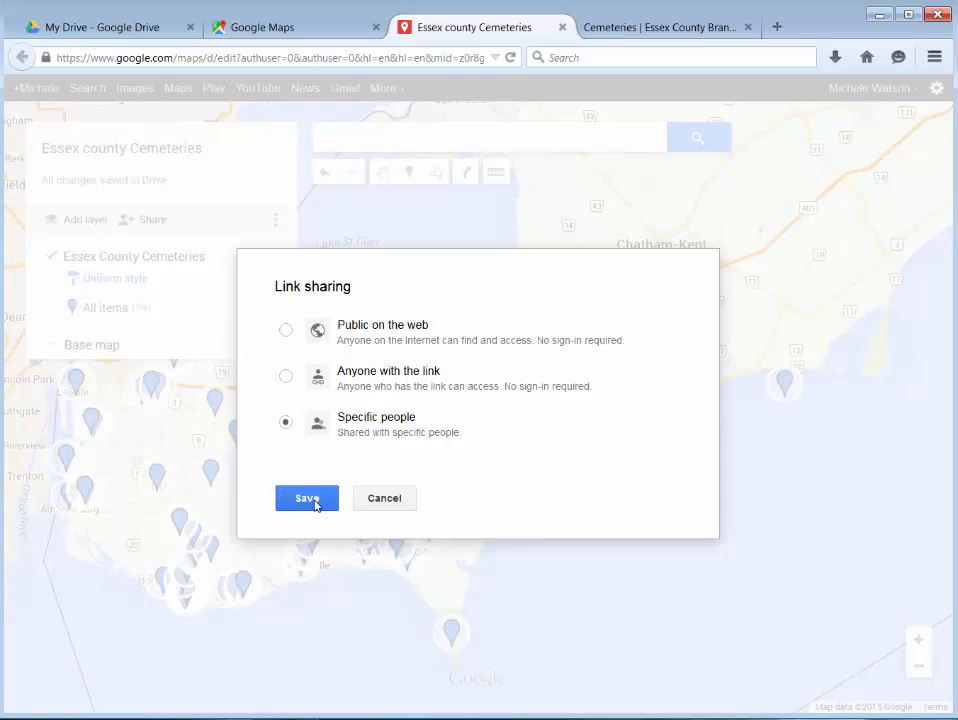
left_click(285, 329)
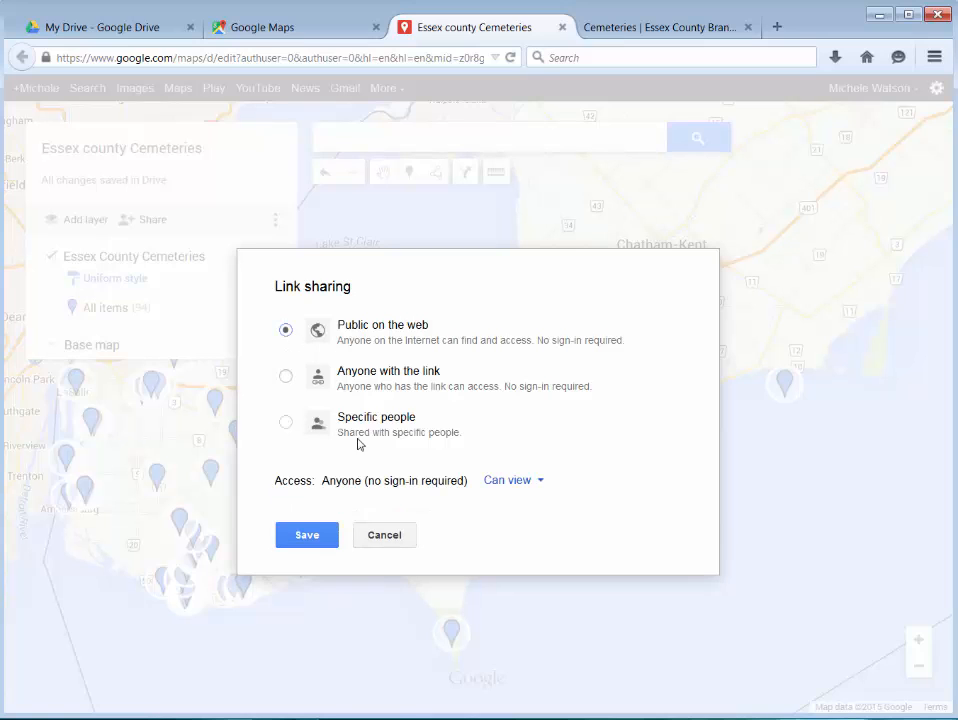
left_click(310, 535)
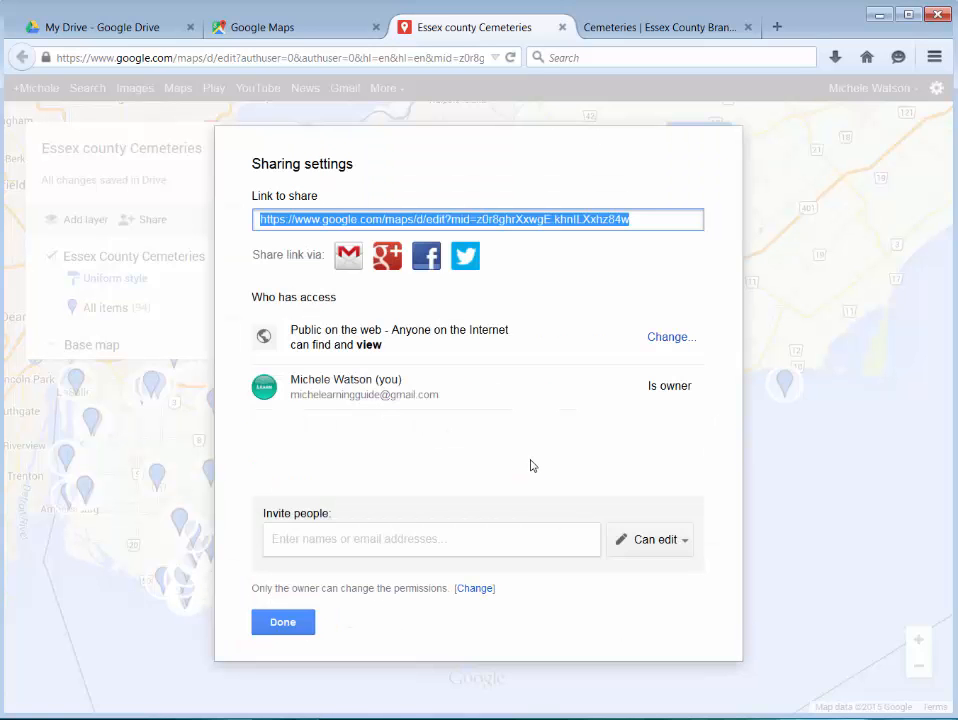
left_click(283, 625)
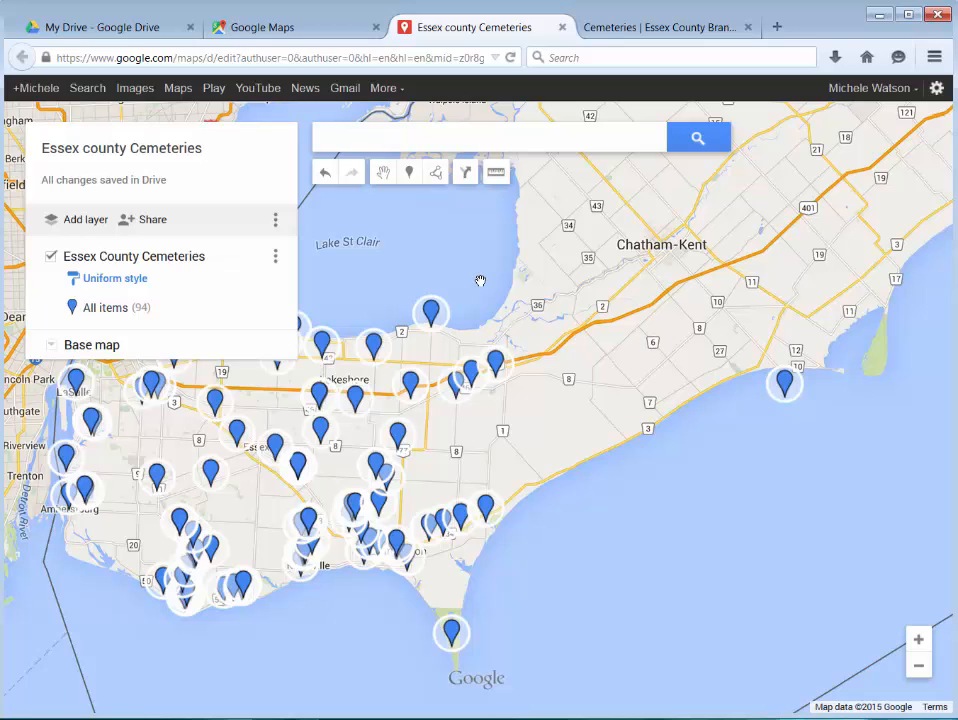
Close the map editor and Google Maps, and switch to My Drive in Google Drive
left_click(562, 28)
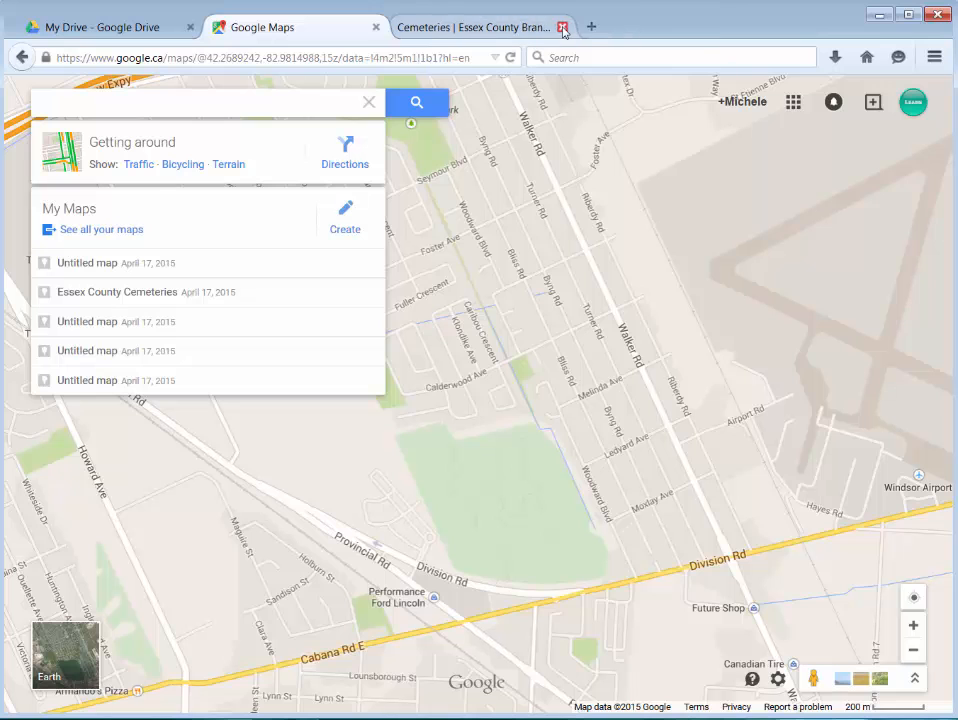
left_click(376, 27)
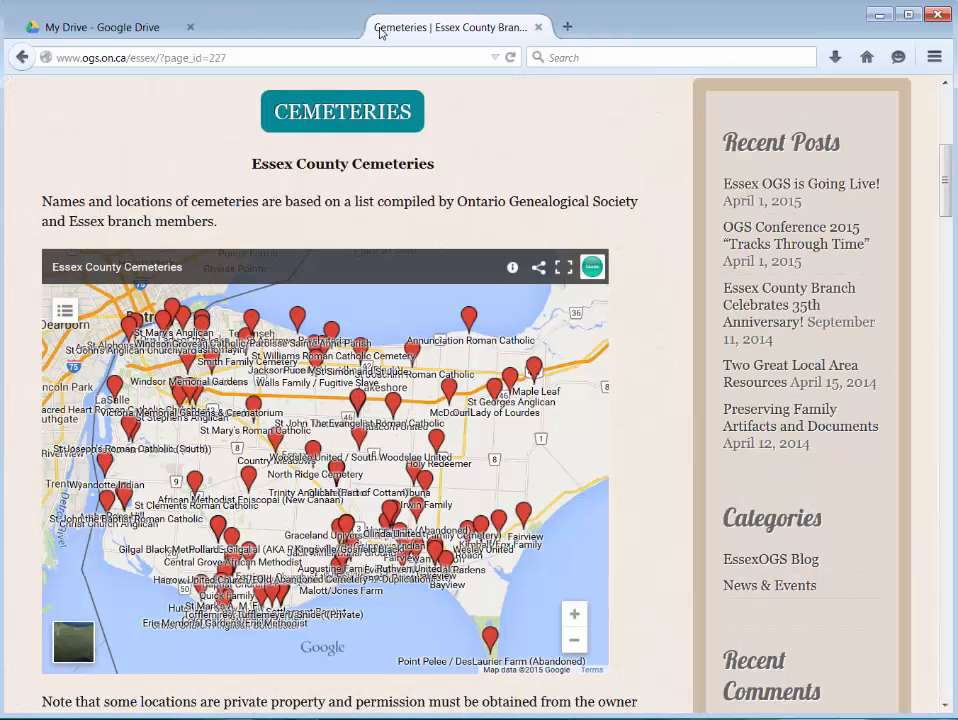
left_click(176, 27)
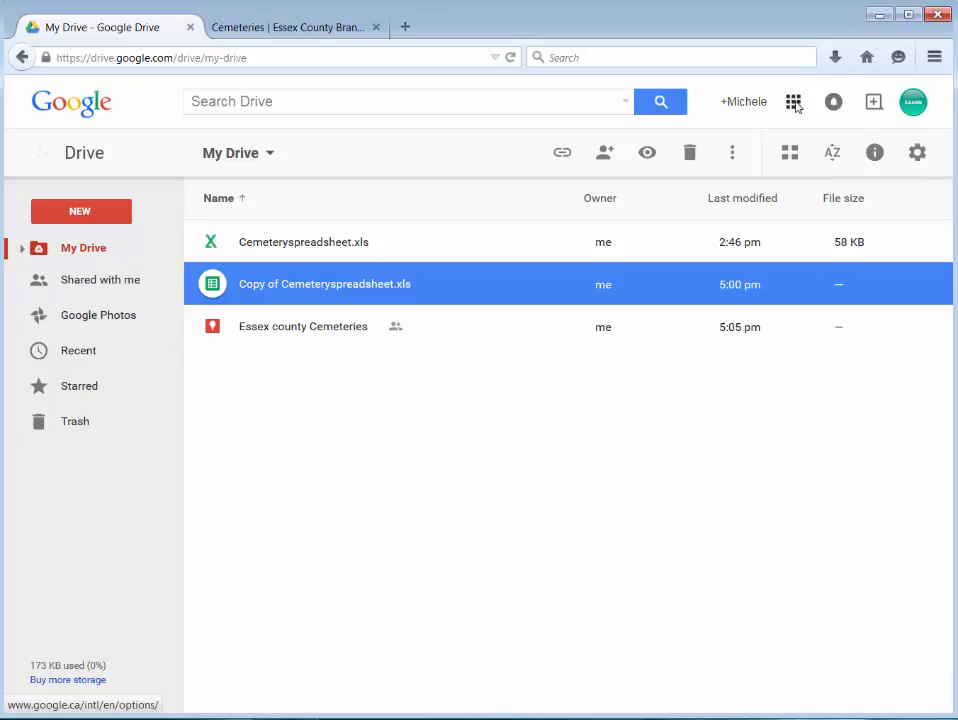
Switch to Google Maps and open the "Essex county Cemeteries" map from My Maps
left_click(794, 102)
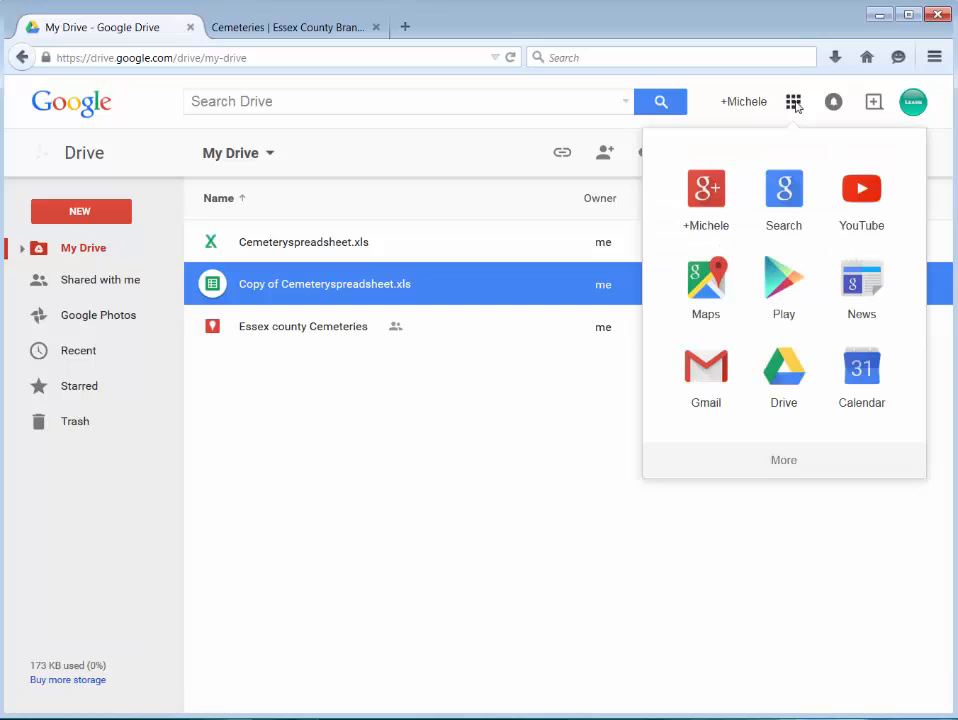
left_click(705, 277)
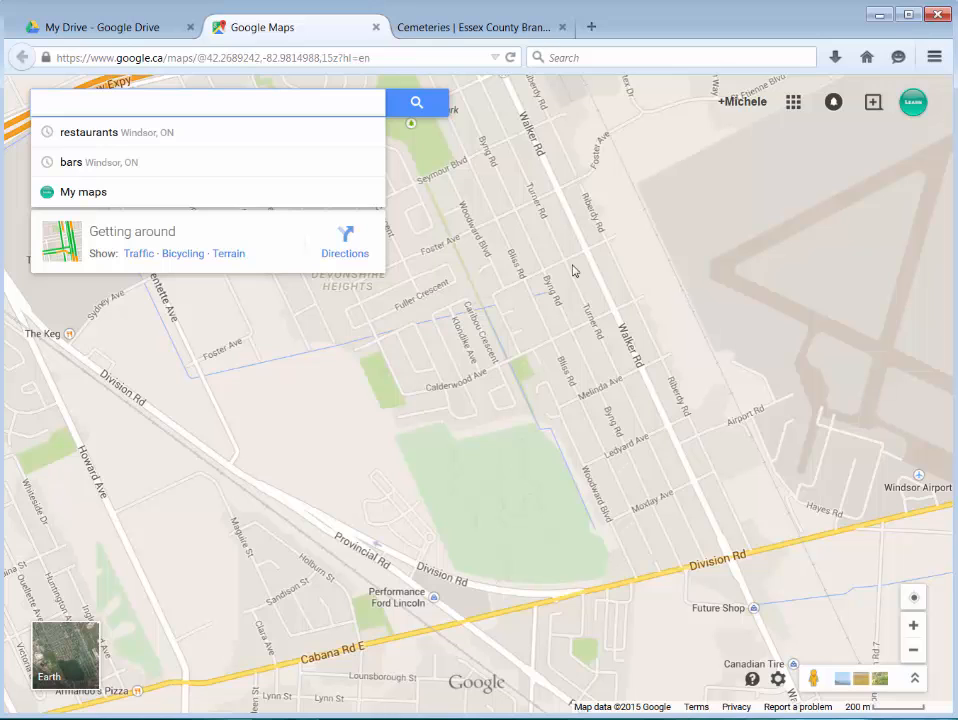
left_click(112, 199)
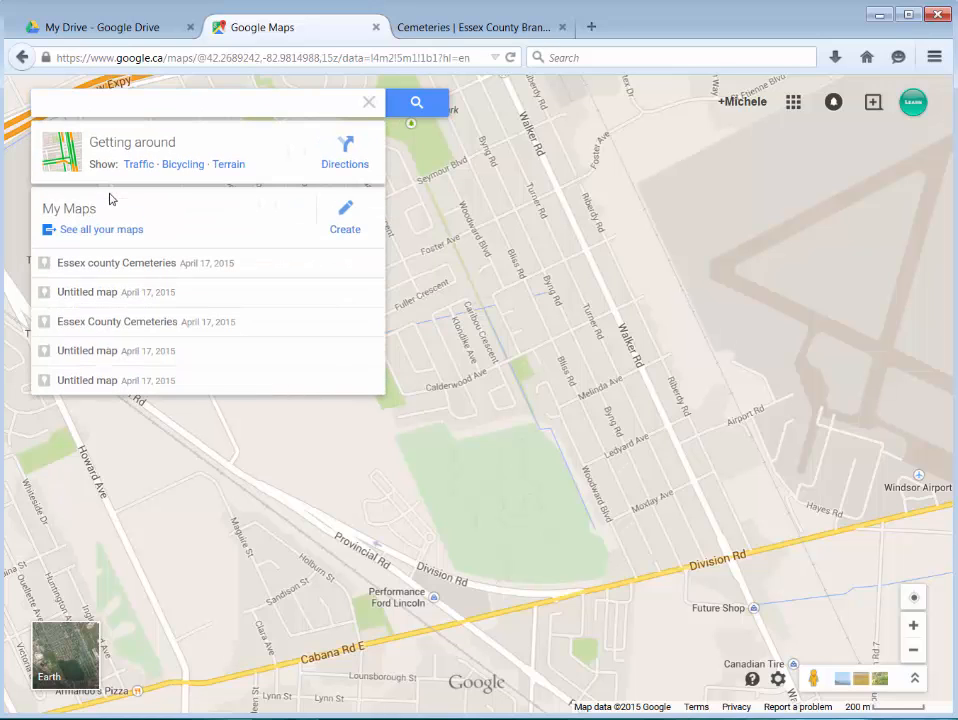
left_click(170, 279)
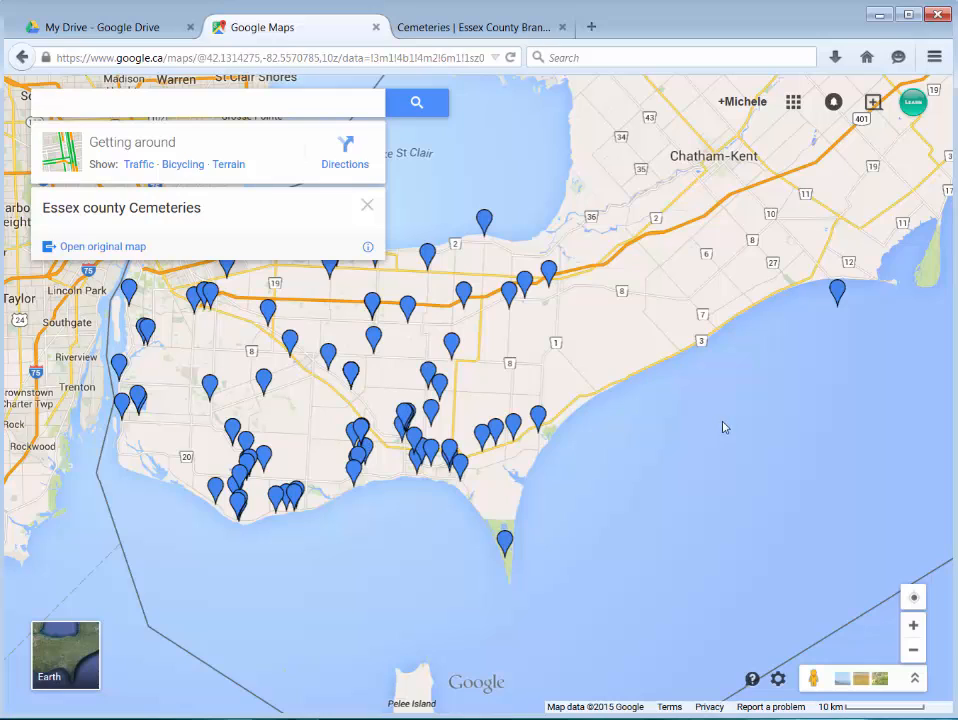
Generate a short URL for sharing the Essex county Cemeteries map
left_click(779, 680)
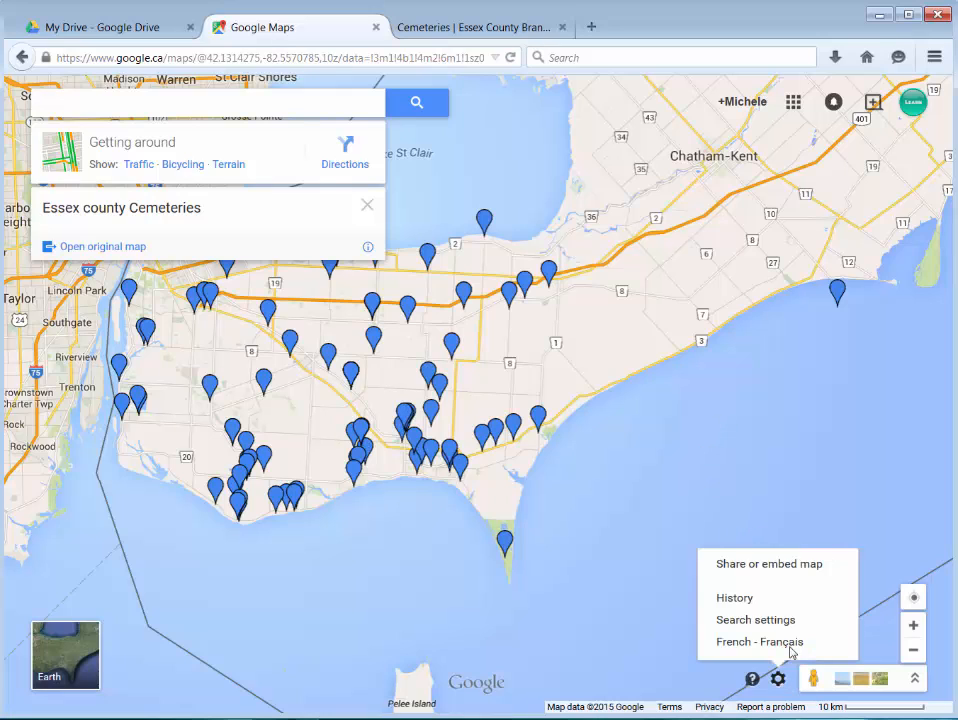
left_click(815, 568)
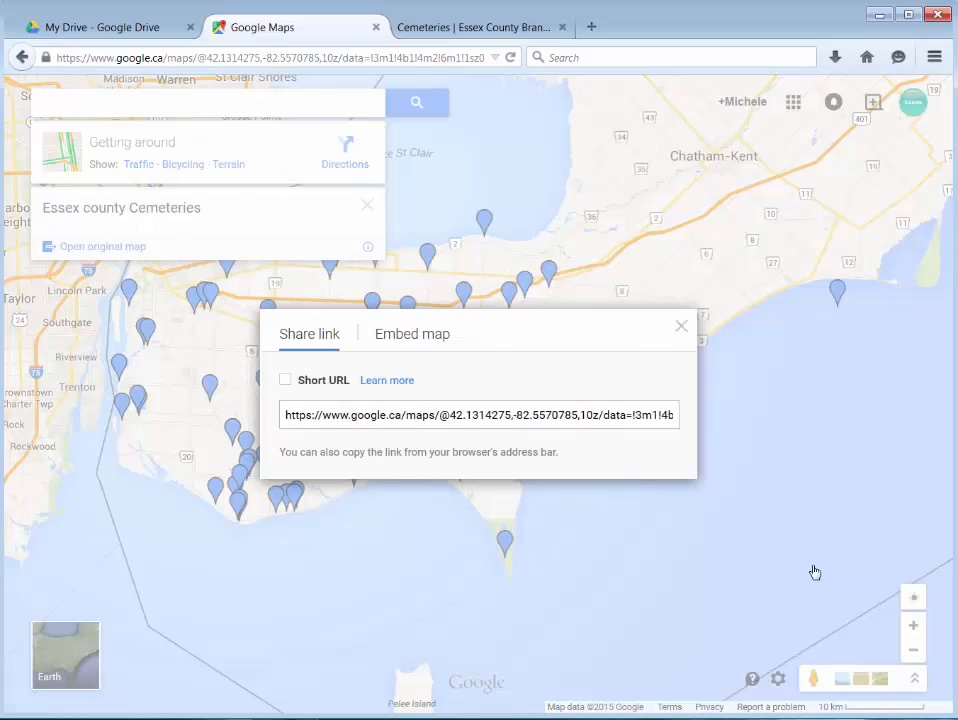
left_click(286, 380)
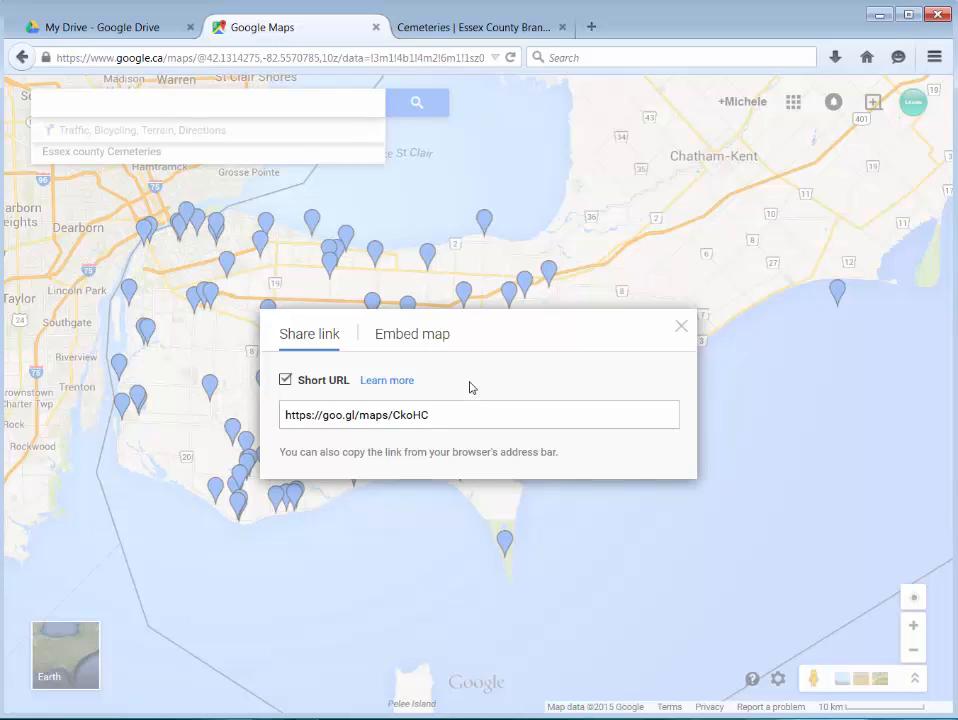
Bring up the map's embed code, review the size options, keep Medium and select the whole iframe code
left_click(400, 342)
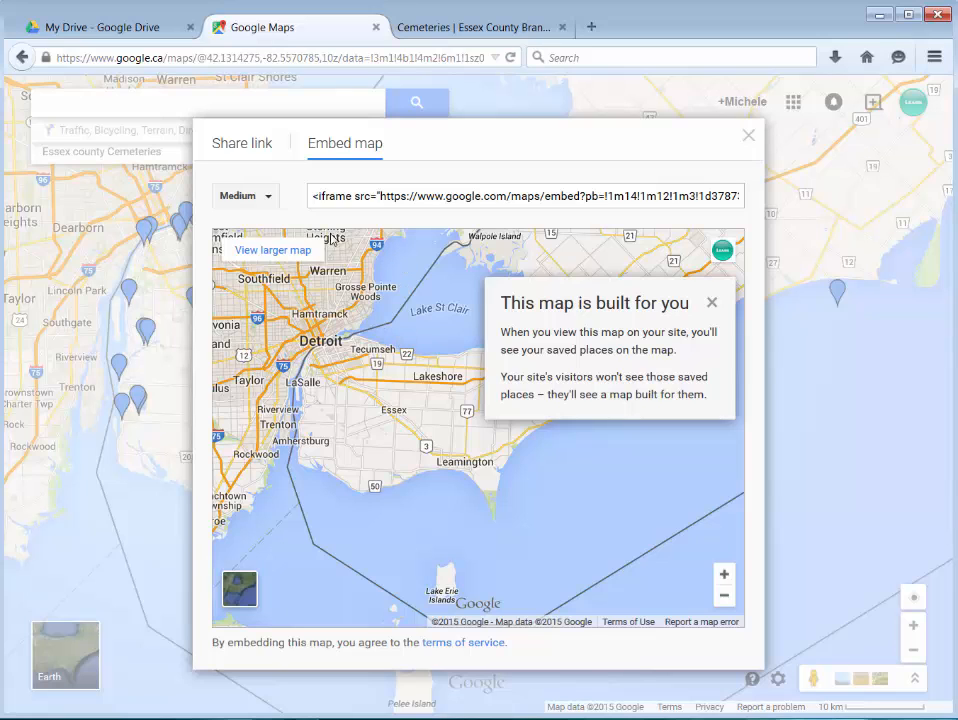
left_click(262, 198)
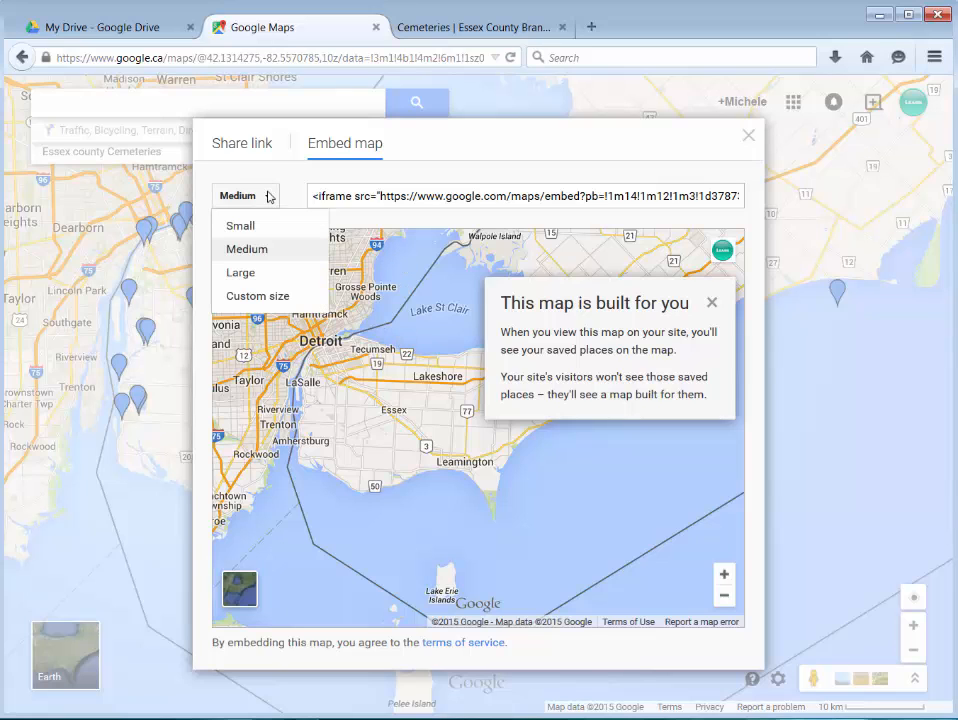
left_click(269, 197)
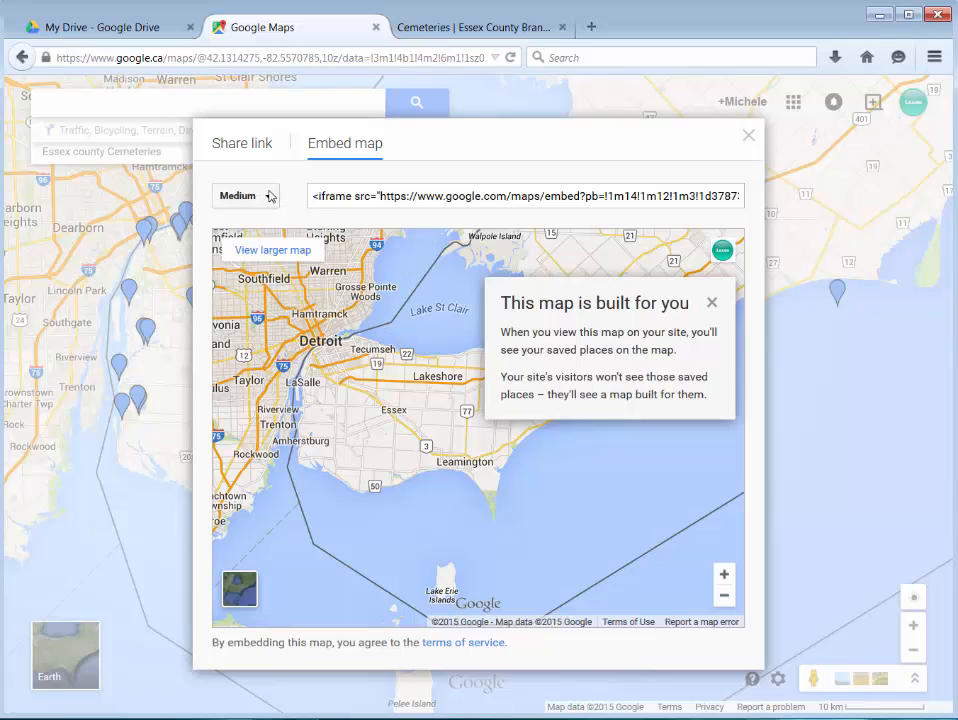
left_click(335, 196)
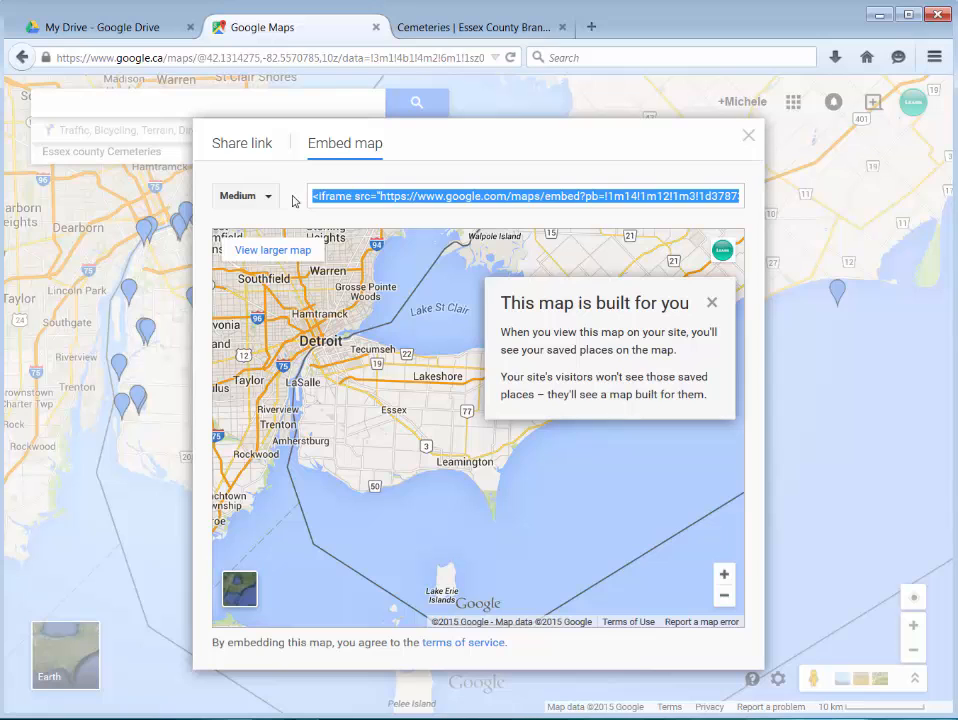
Copy the selected iframe embed code and switch to the Essex County Branch Cemeteries web page
right_click(350, 196)
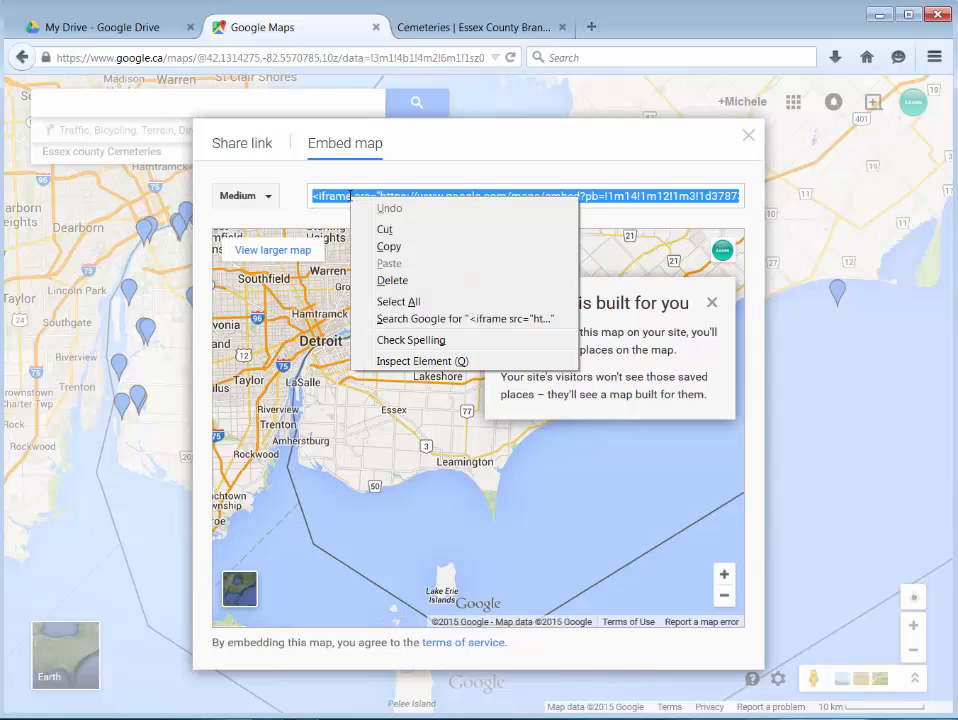
left_click(366, 247)
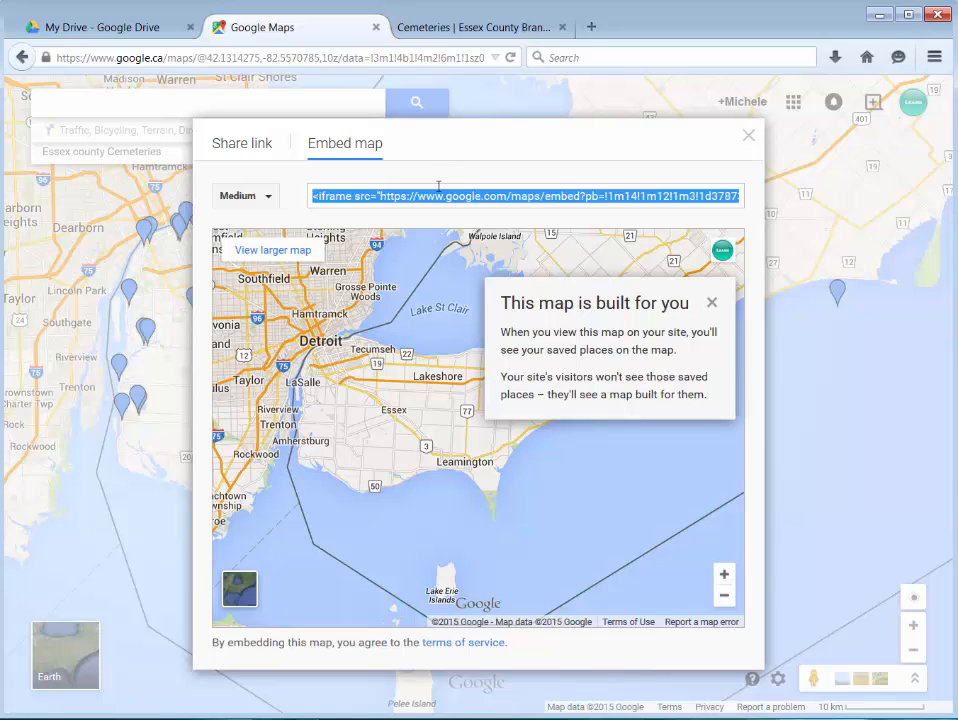
left_click(514, 33)
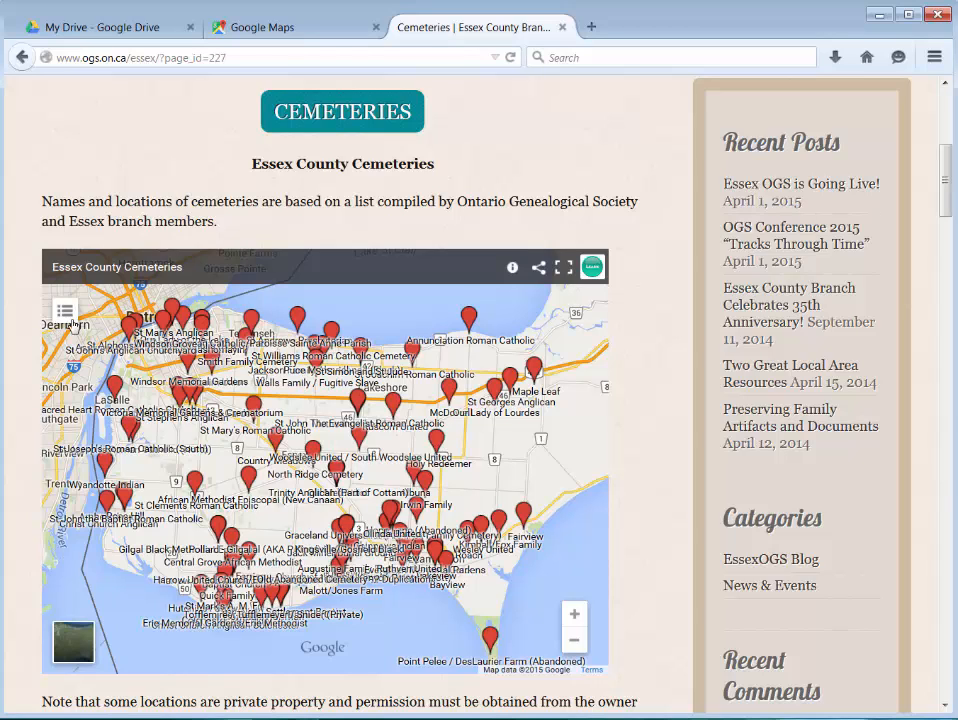
Expand the Locations list in the embedded Essex County Cemeteries map and bring the Augustine Family Pioneer cemetery's details into view
left_click(64, 311)
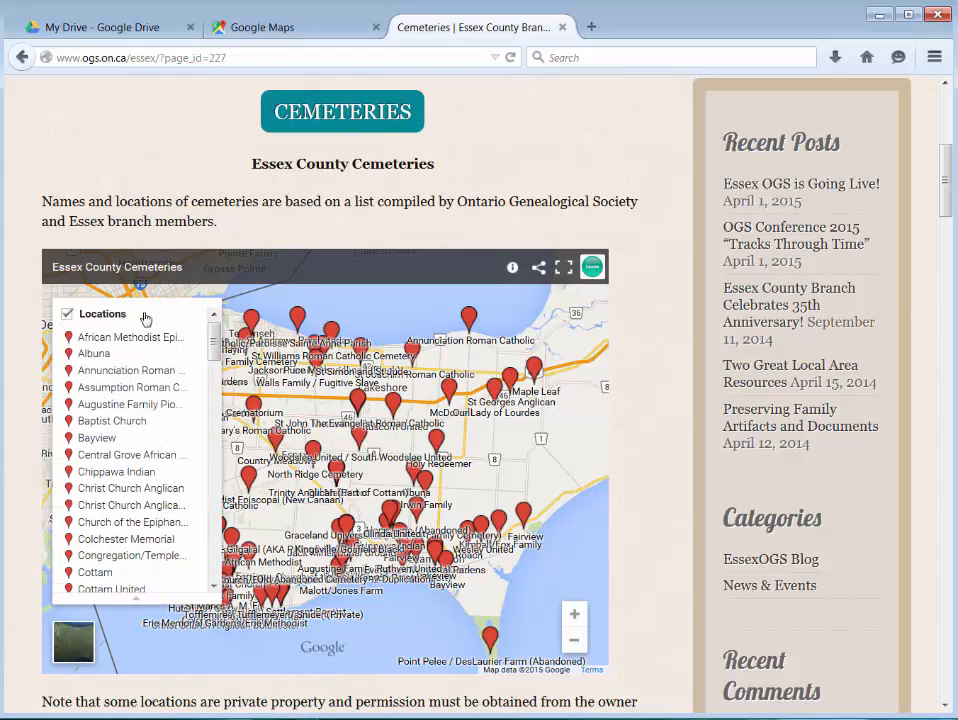
left_click(116, 405)
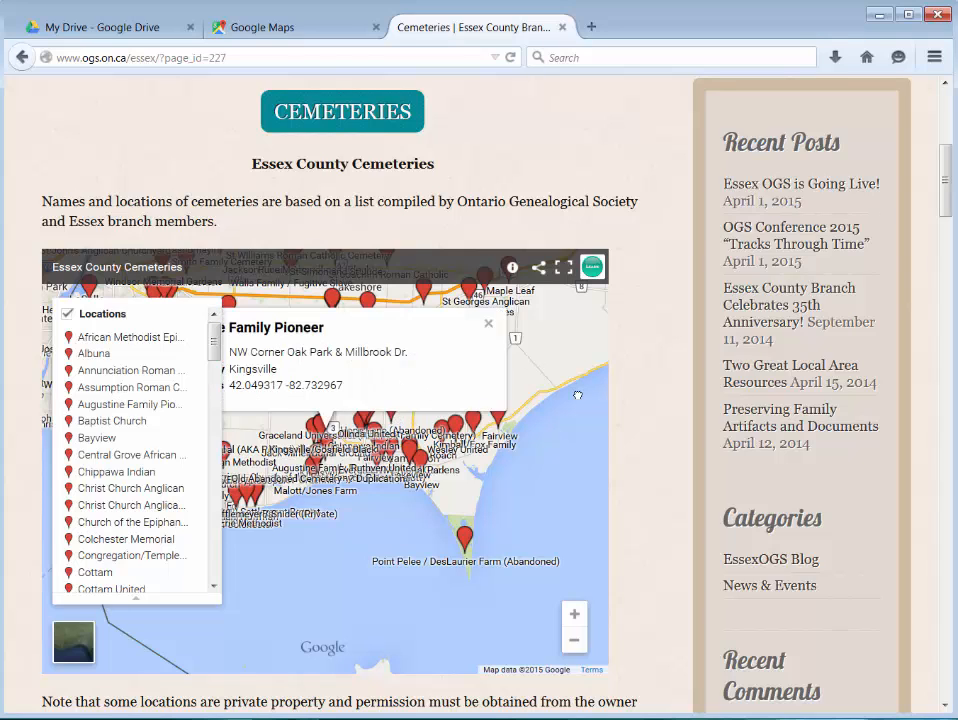
left_click_drag(577, 395, 583, 400)
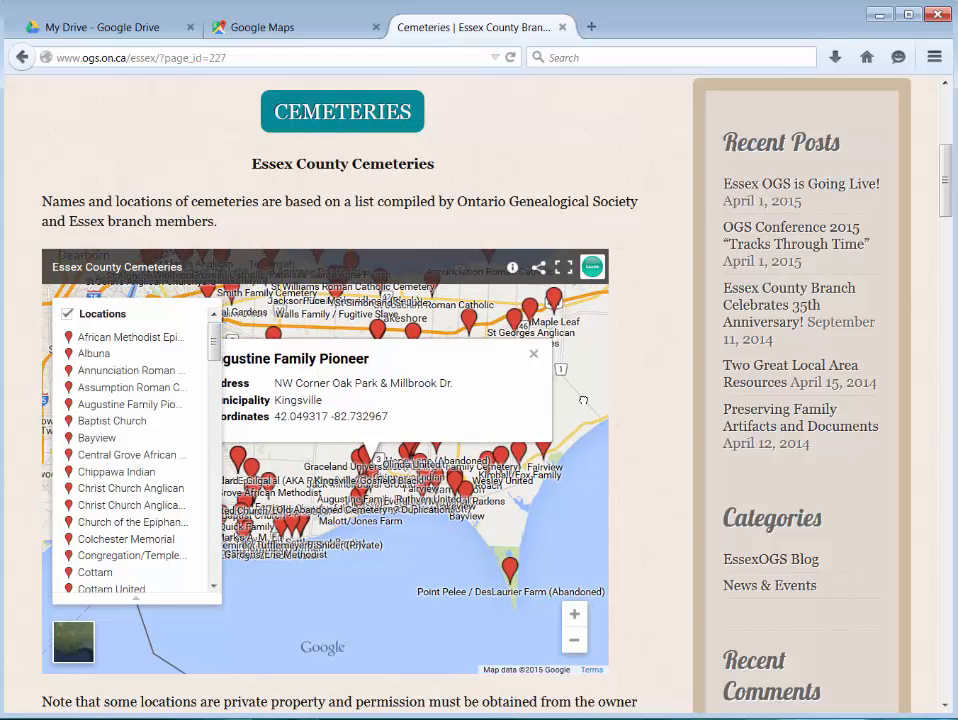